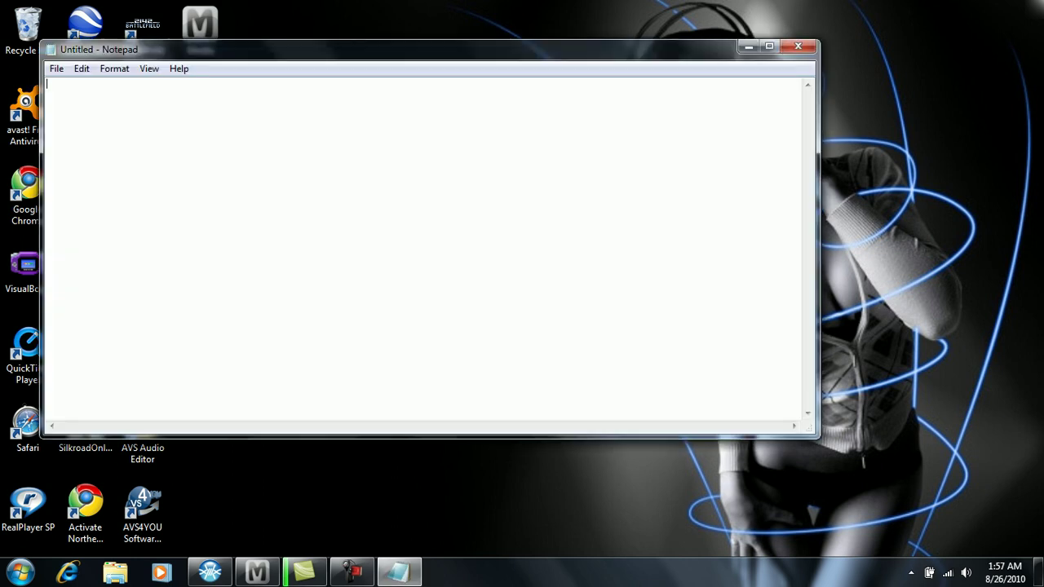
Set the Notepad font style to Bold Oblique and its size to 20.
key(alt+o)
key(Down)
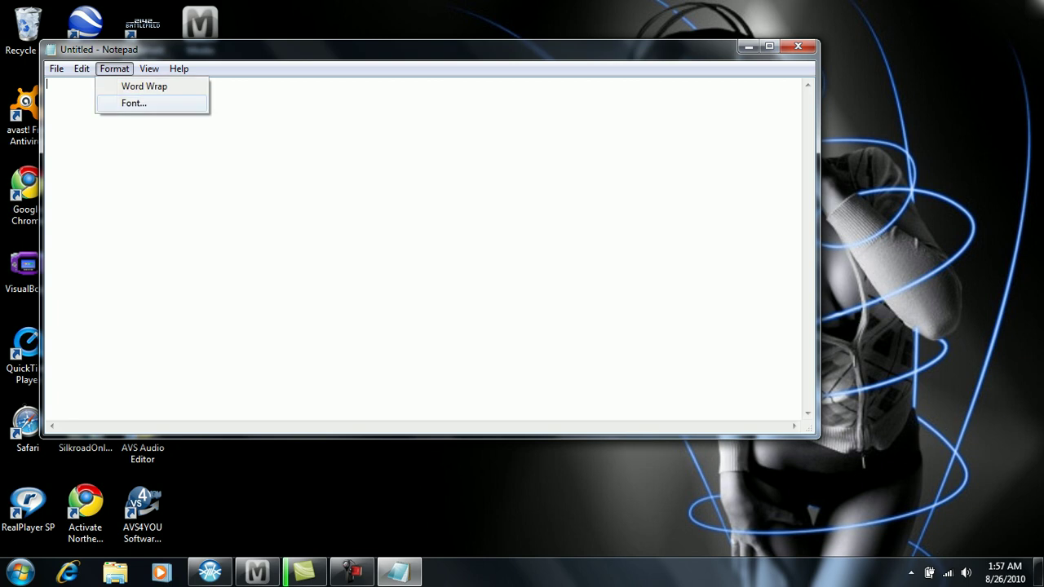
key(Return)
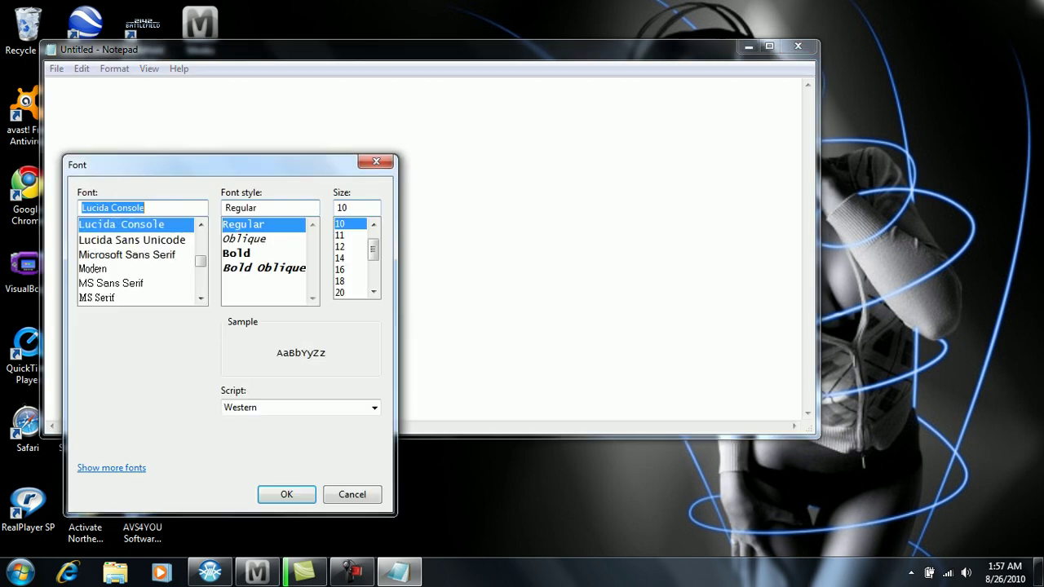
key(Tab)
key(Down)
key(Down)
key(Down)
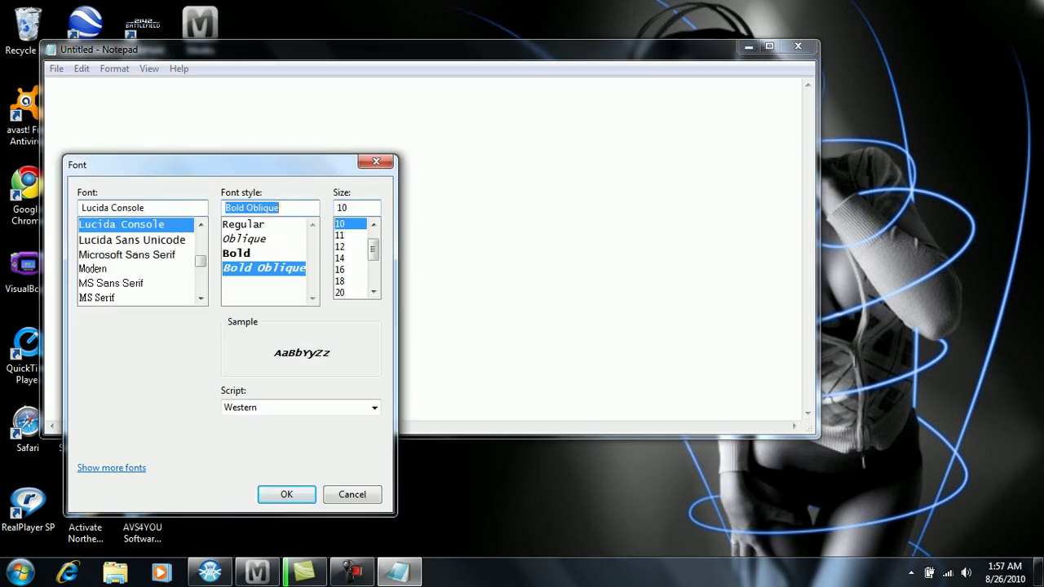
key(Tab)
key(Down)
key(Down)
key(Down)
key(Down)
key(Down)
key(Down)
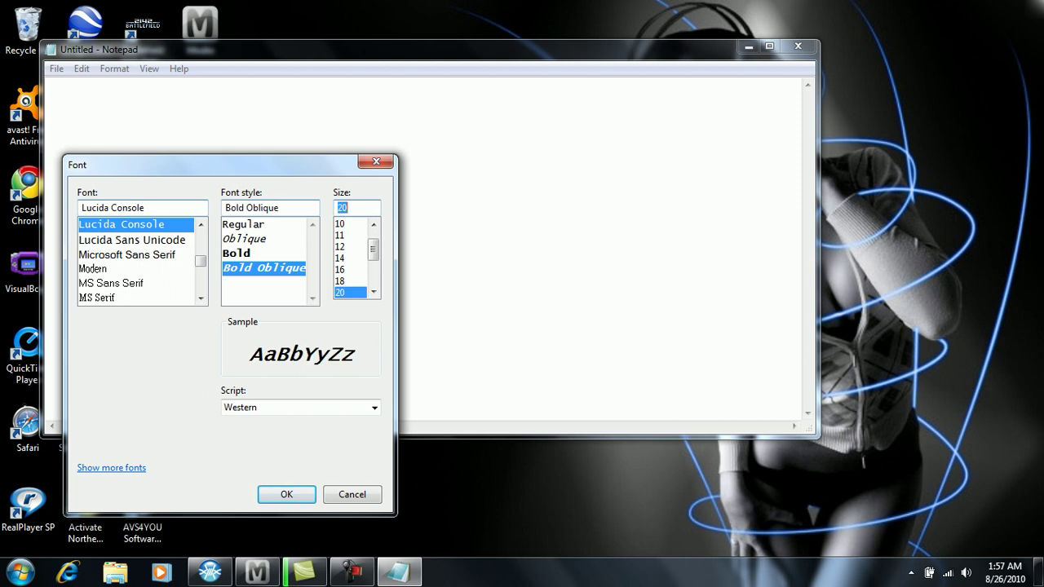
key(Return)
Write "hello i am going to show you how to get modded nazi zombies and also modded mw2 campaign using modio" and discard the note.
text(hello )
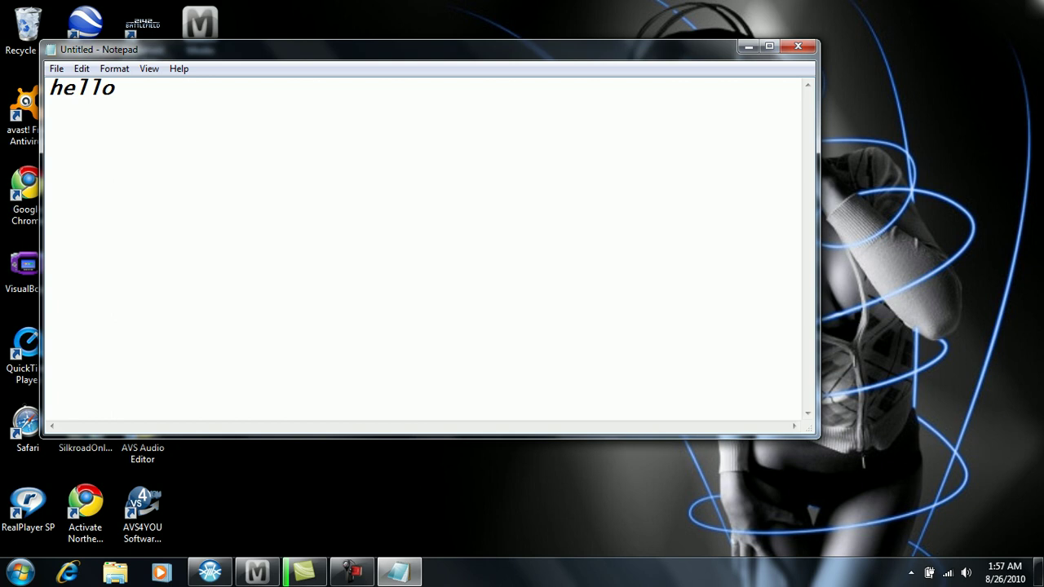
text(i am going to )
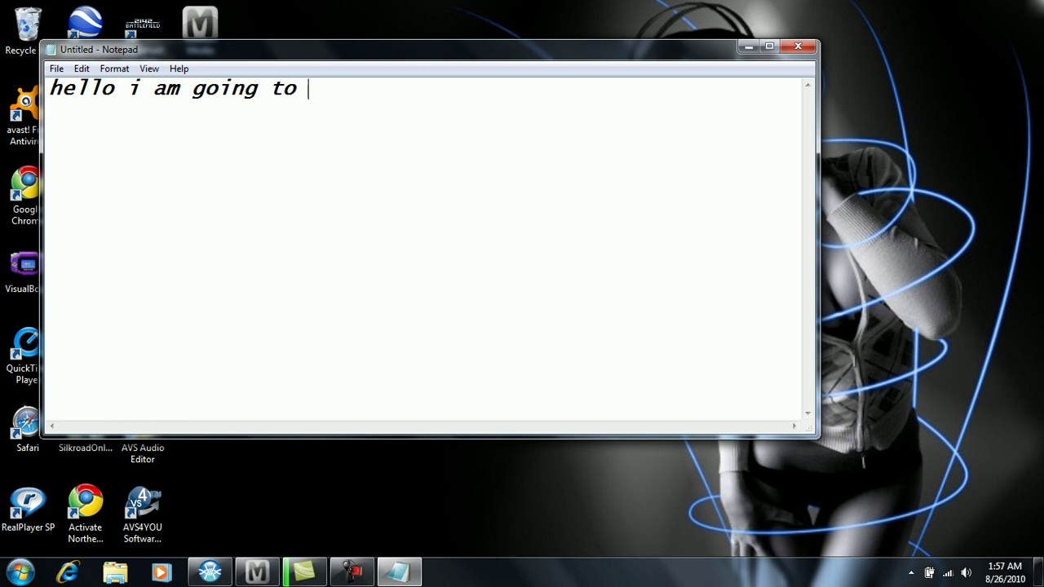
text(show you ho)
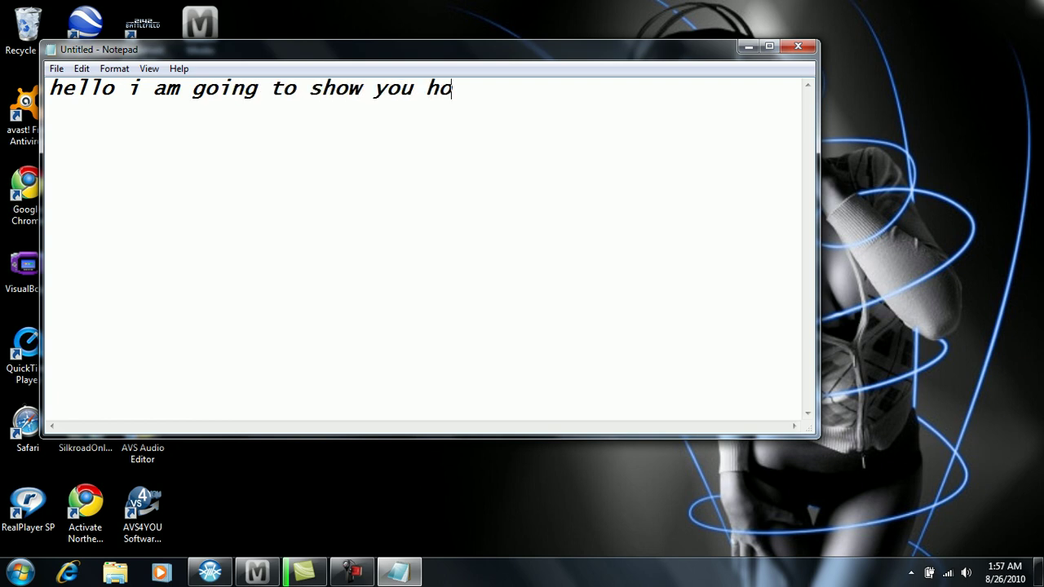
text(w to get)
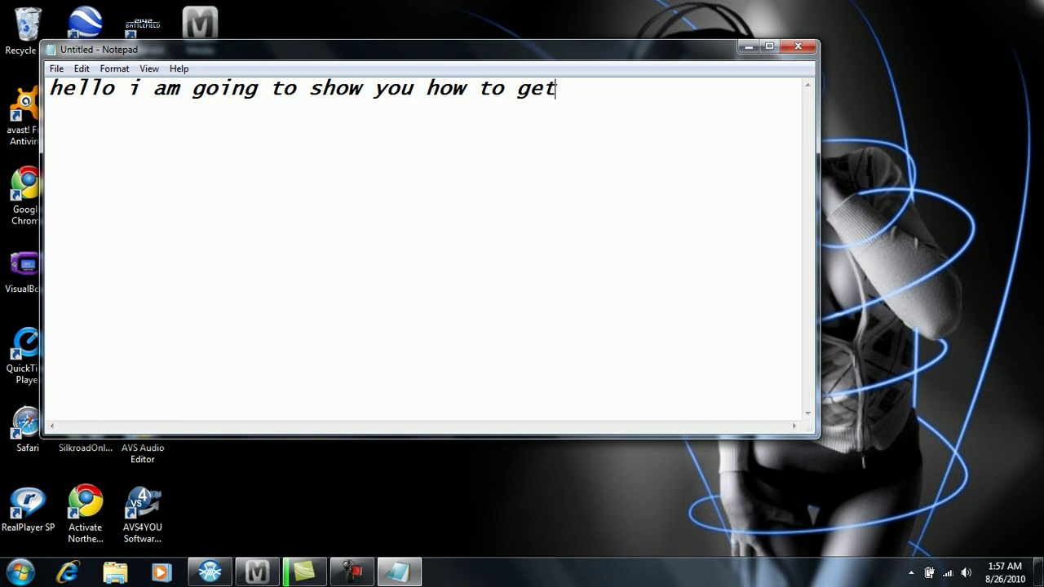
text( moded)
key(BackSpace)
key(BackSpace)
key(BackSpace)
key(BackSpace)
text(odaed zo)
key(BackSpace)
key(BackSpace)
text(nazi zomb)
key(BackSpace)
text(mb)
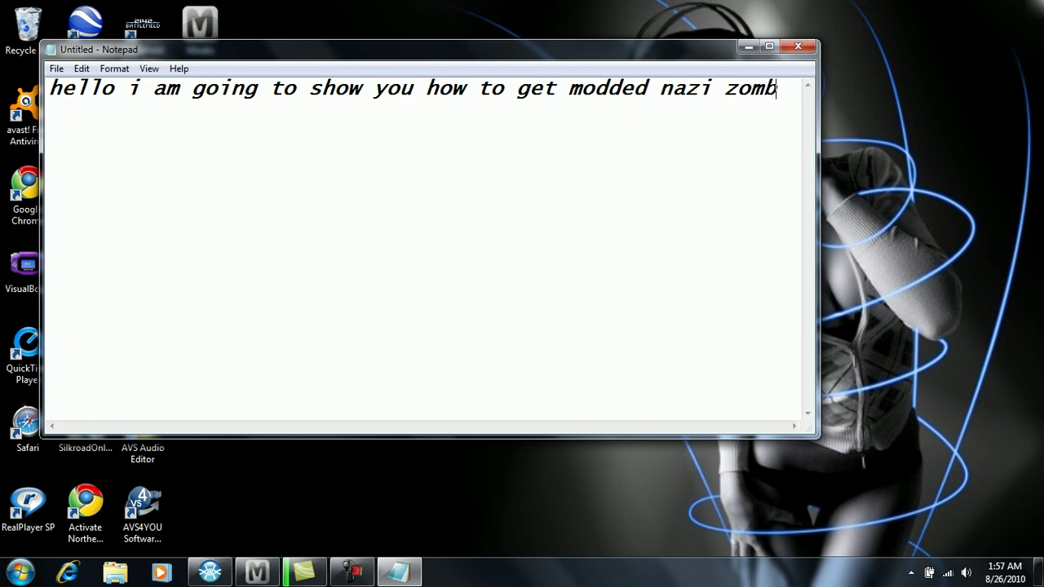
text(ies and als)
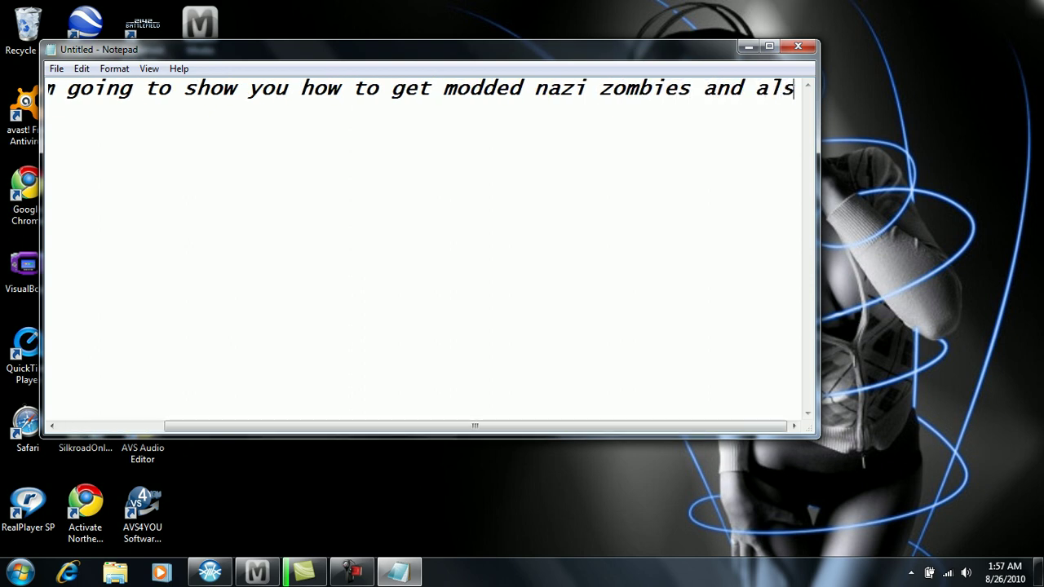
text(o modded mw)
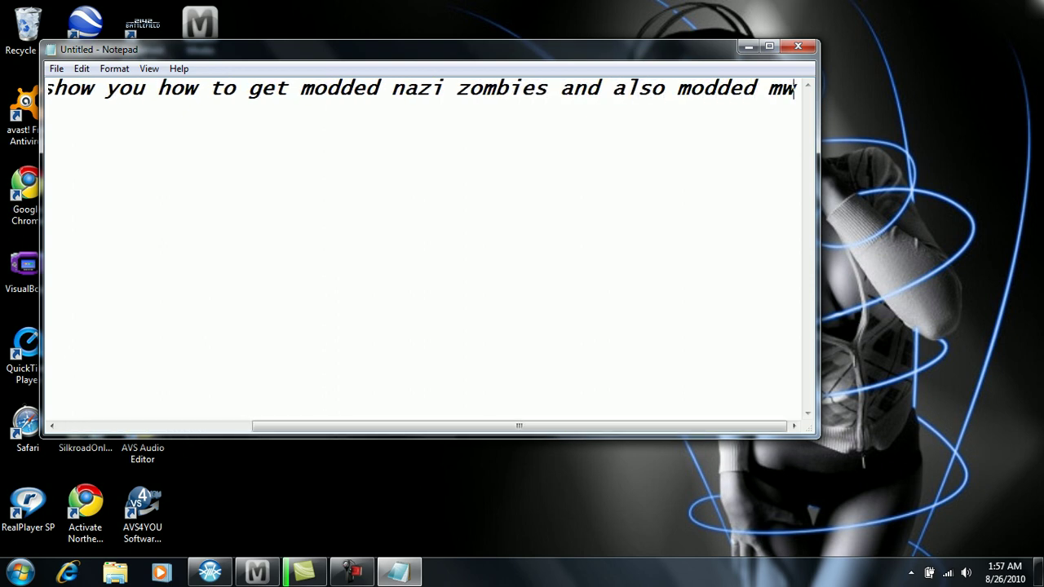
text(2 ca)
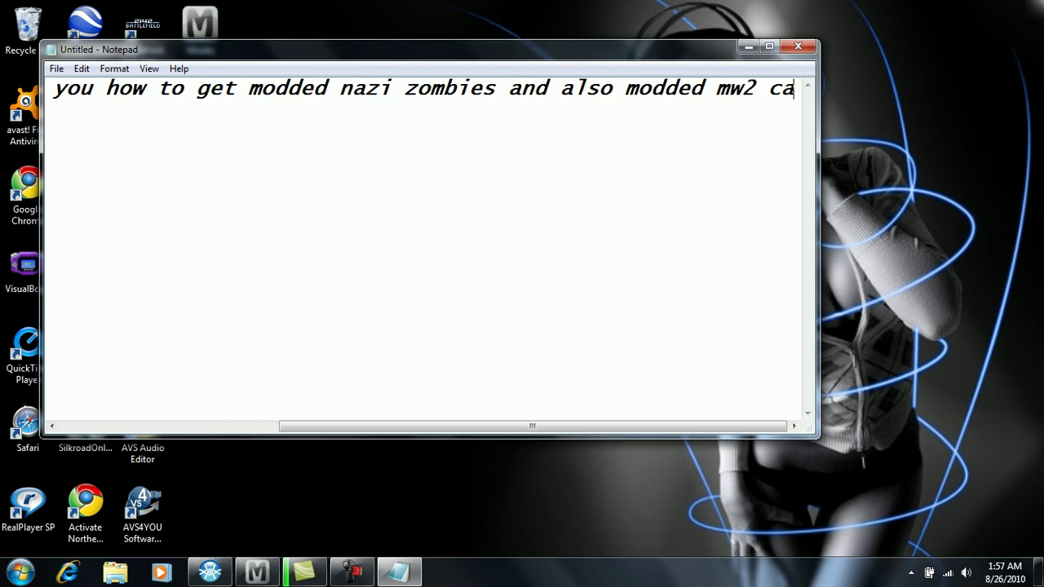
text(mpaign )
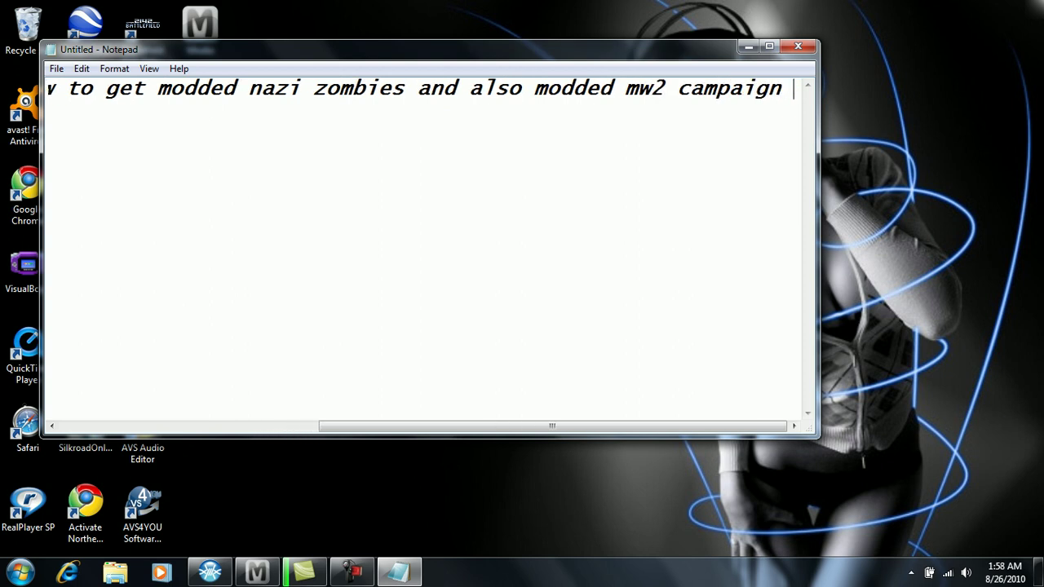
text(using modio)
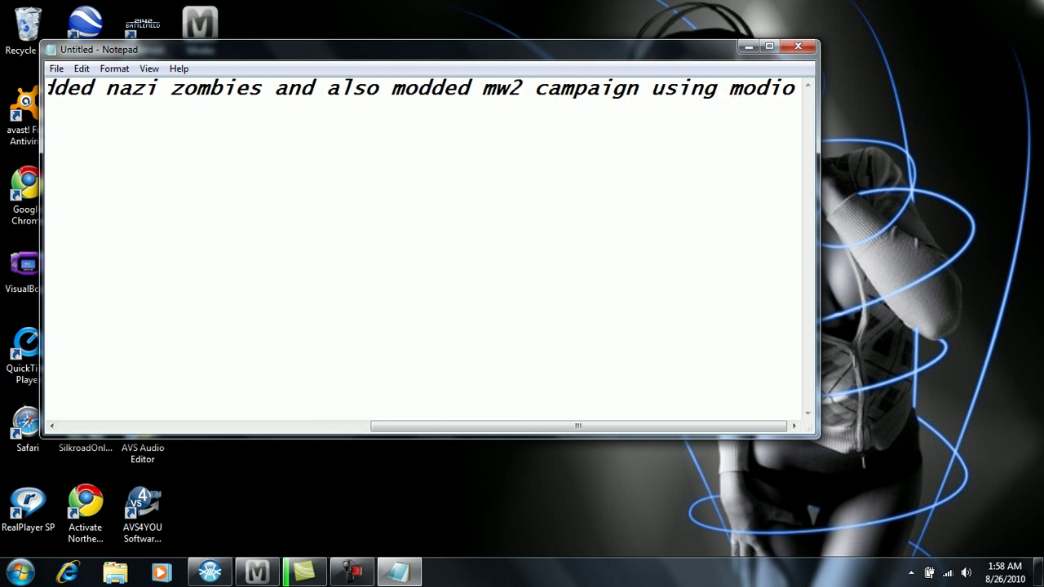
click(798, 46)
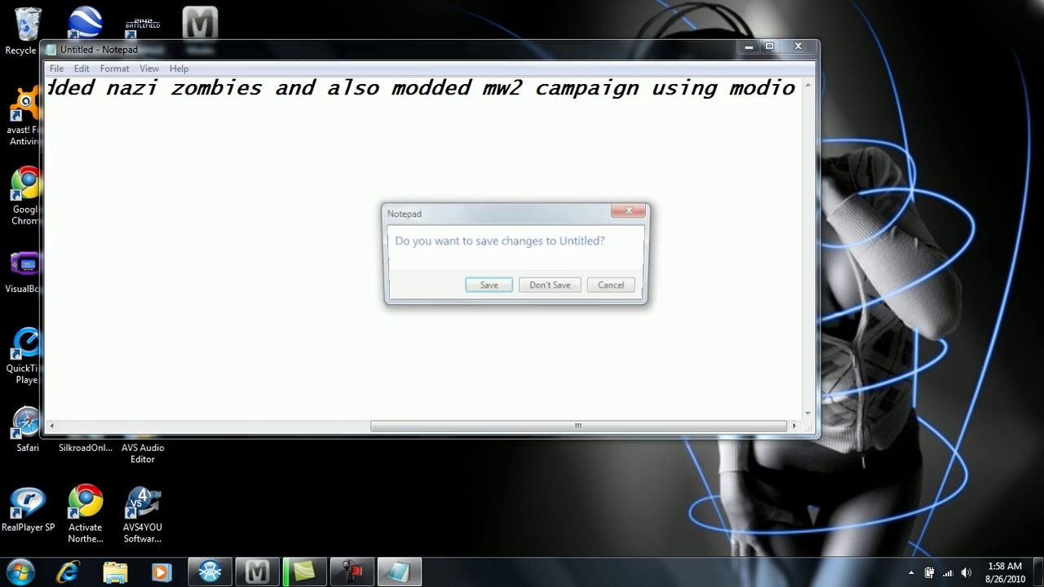
click(551, 287)
Look up modio on Google in Google Chrome, view the GameTuts Download Modio page and close the browser.
click(28, 194)
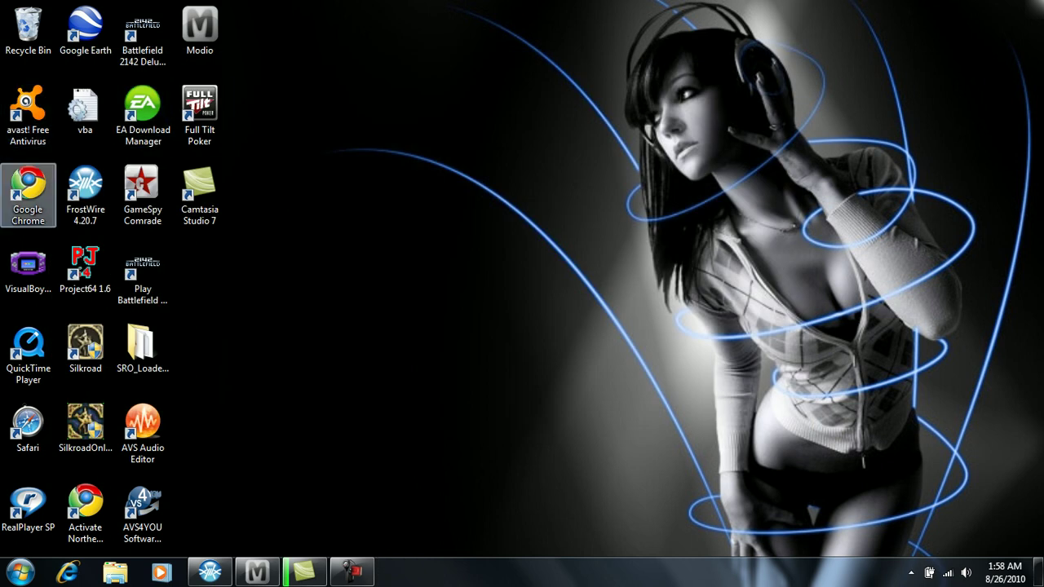
key(Return)
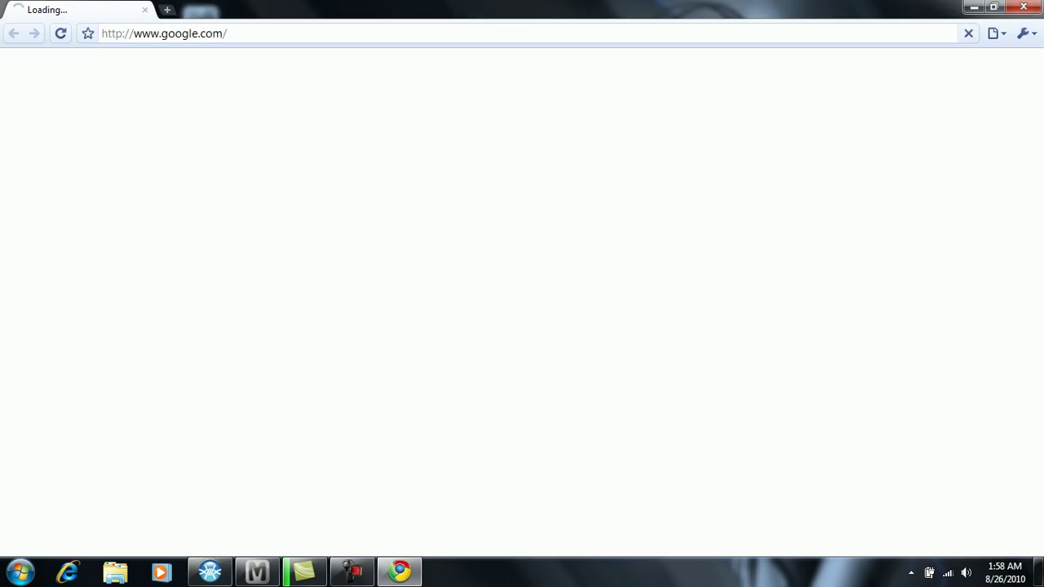
text(modio)
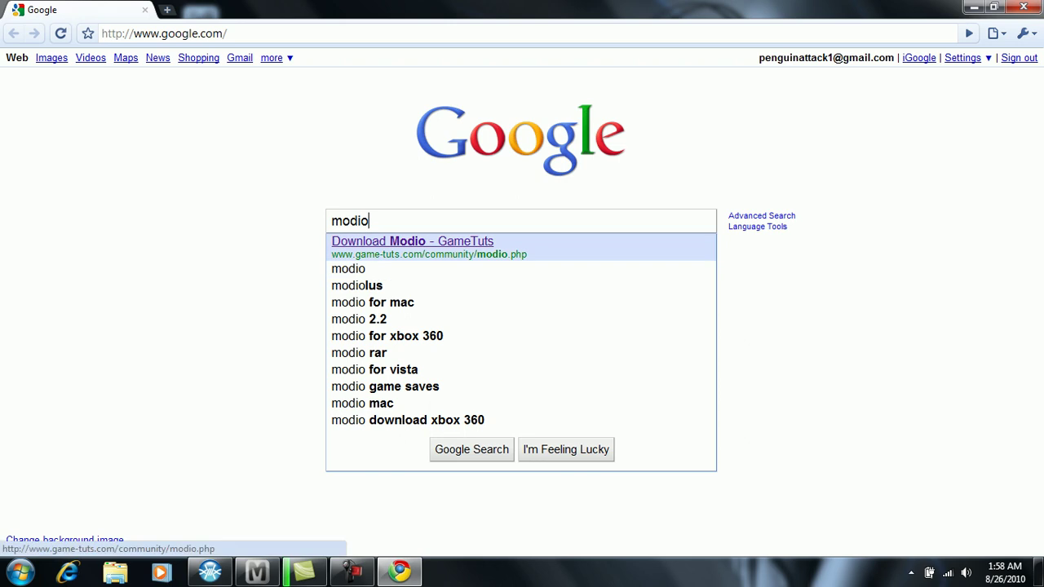
click(412, 241)
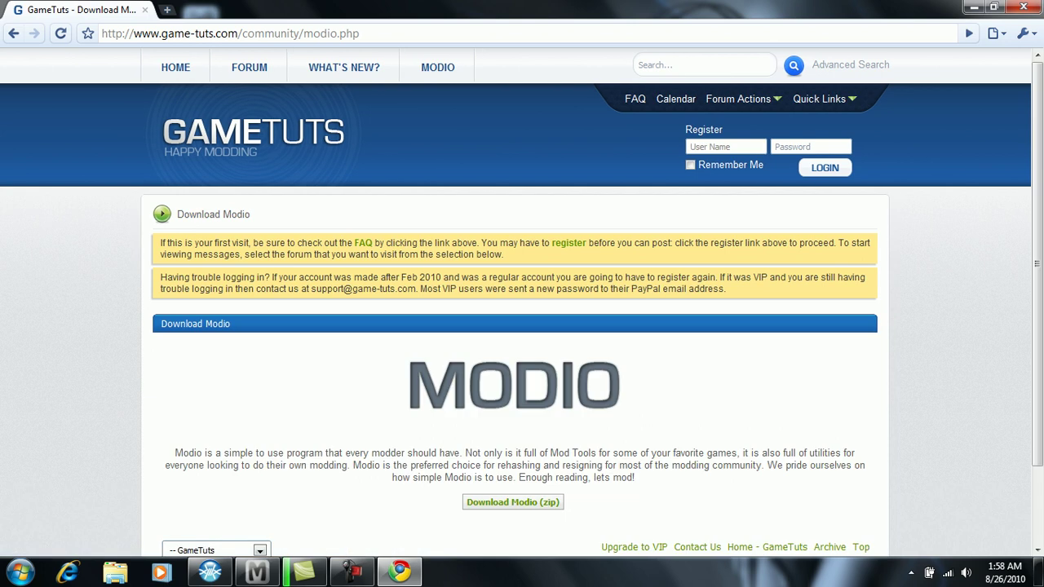
click(1022, 7)
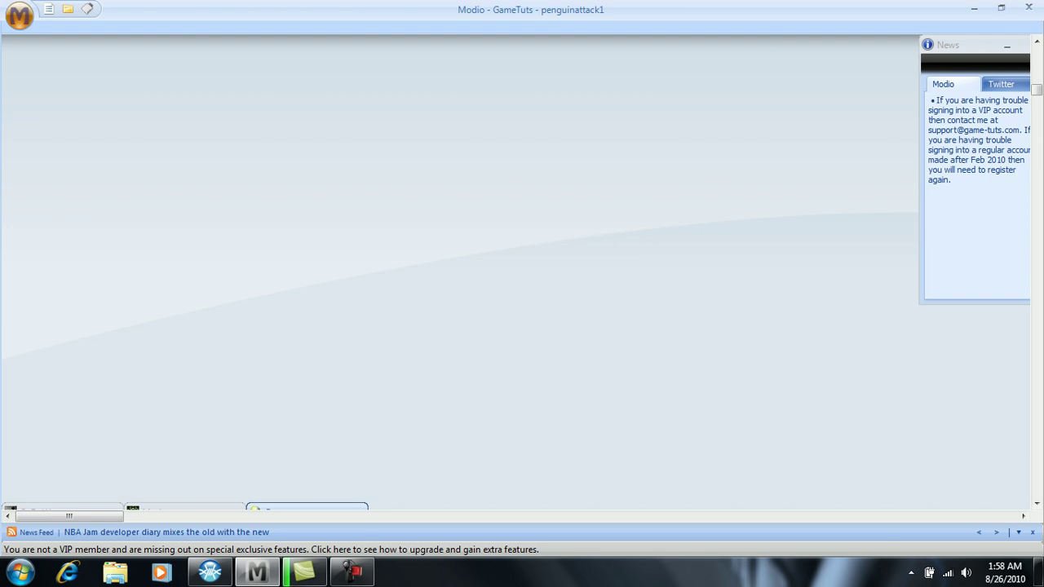
Switch to Modio and restore its minimized Gamesaves window.
click(19, 15)
click(84, 136)
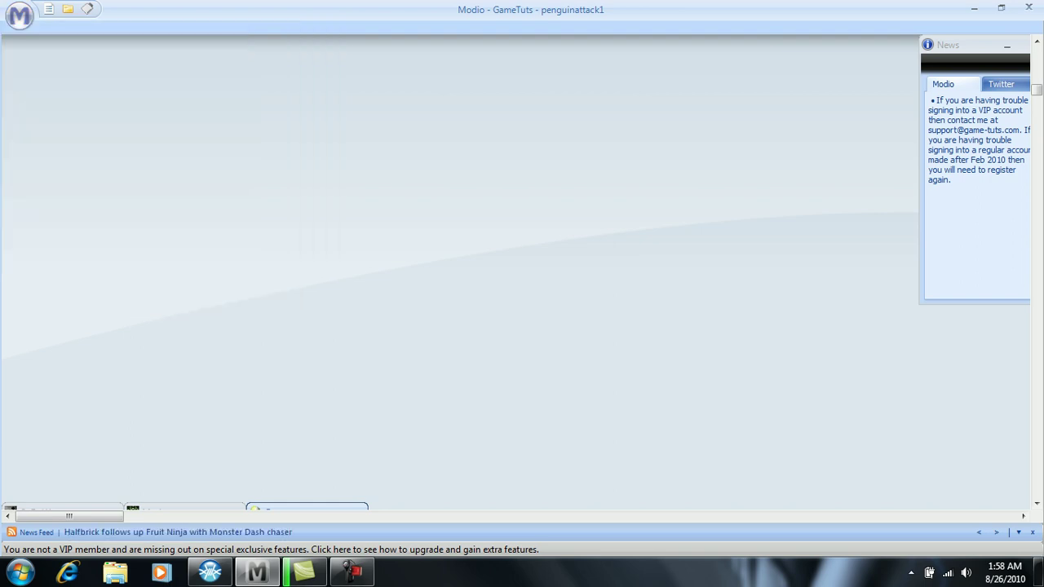
click(307, 506)
click(314, 377)
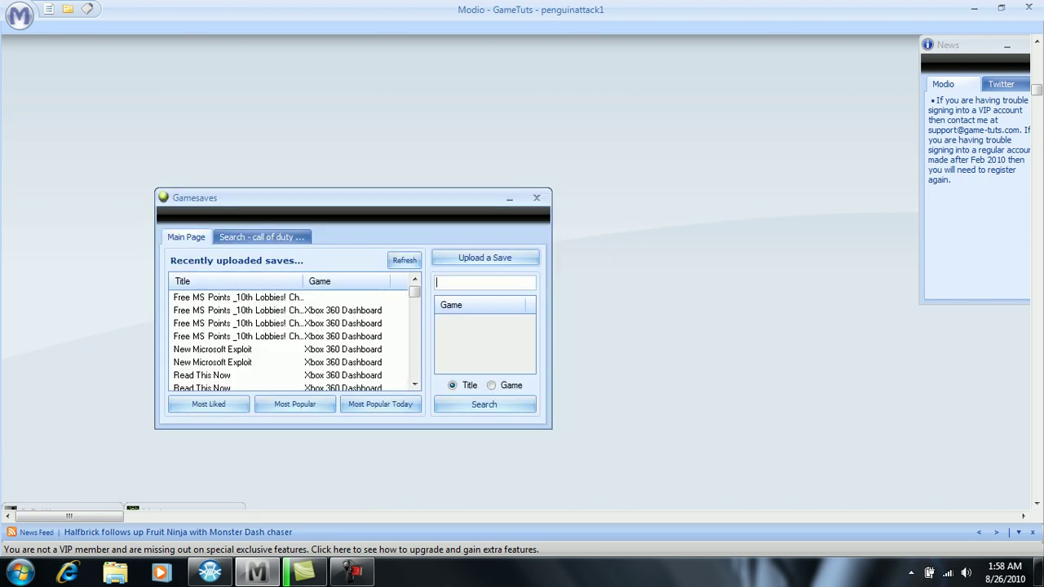
text(call of duty world at war )
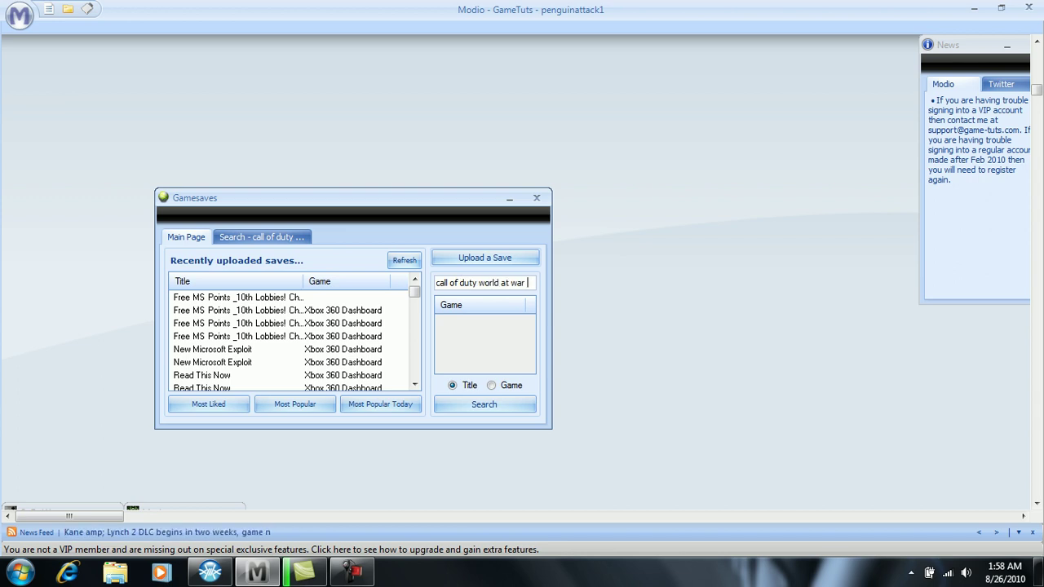
text(nazi zombies)
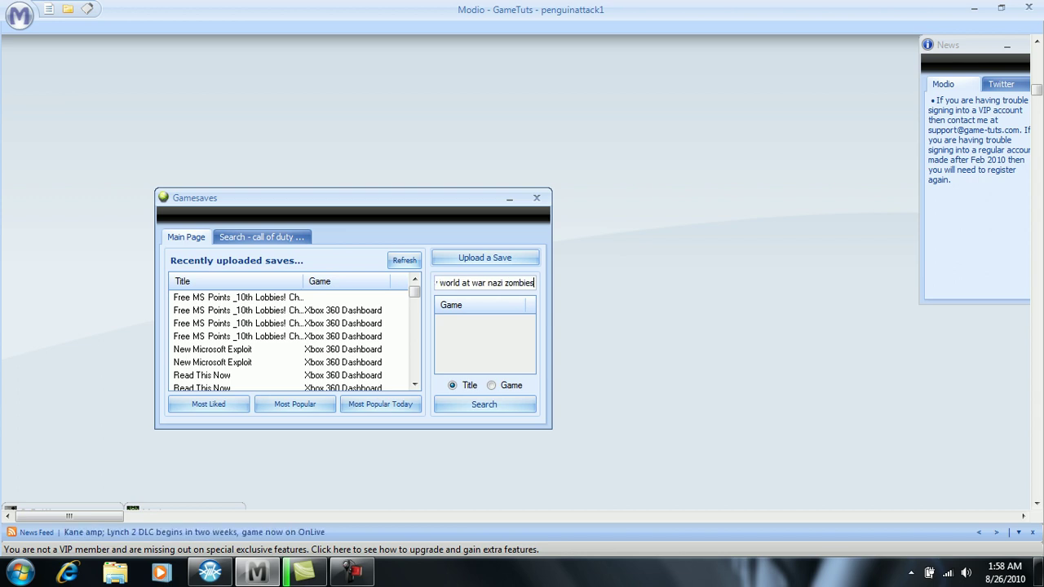
key(BackSpace)
key(BackSpace)
key(BackSpace)
key(BackSpace)
key(BackSpace)
key(BackSpace)
key(BackSpace)
key(BackSpace)
key(BackSpace)
key(BackSpace)
key(BackSpace)
key(BackSpace)
key(BackSpace)
key(BackSpace)
key(BackSpace)
key(BackSpace)
key(BackSpace)
key(BackSpace)
key(BackSpace)
key(BackSpace)
key(BackSpace)
key(BackSpace)
key(BackSpace)
key(BackSpace)
key(BackSpace)
Search the game saves by title for "nazi zombies" and open the save "#1 MODDED NAZI ZOMBIES DER RIESE (BEAST!!!)".
text(nazi zombies)
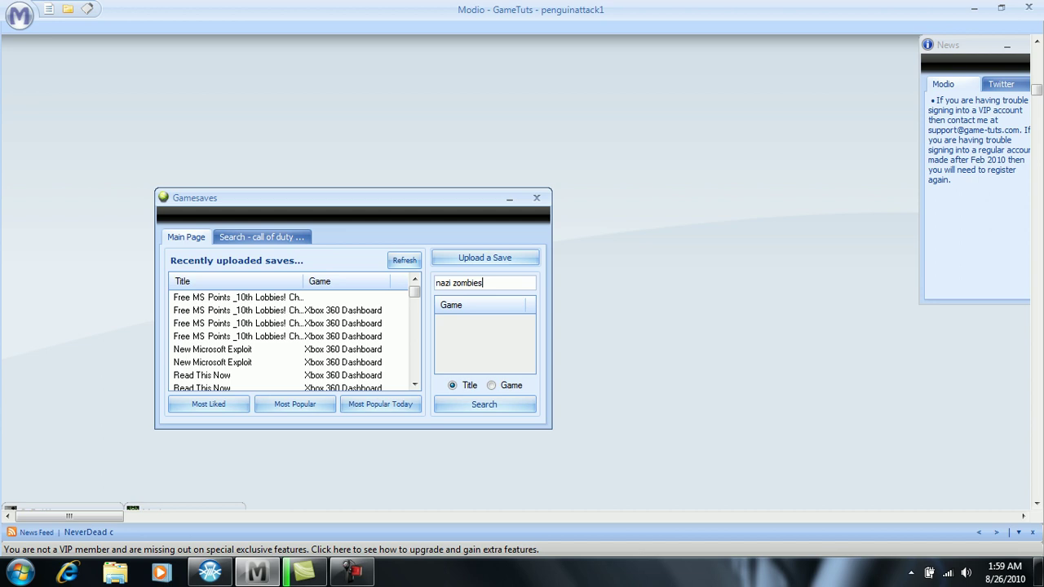
key(Return)
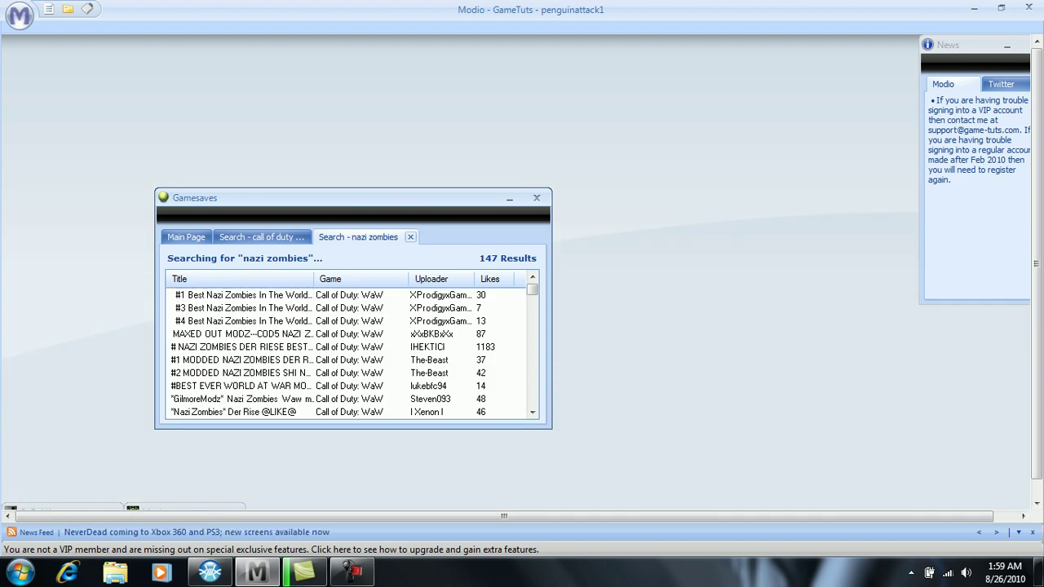
click(240, 360)
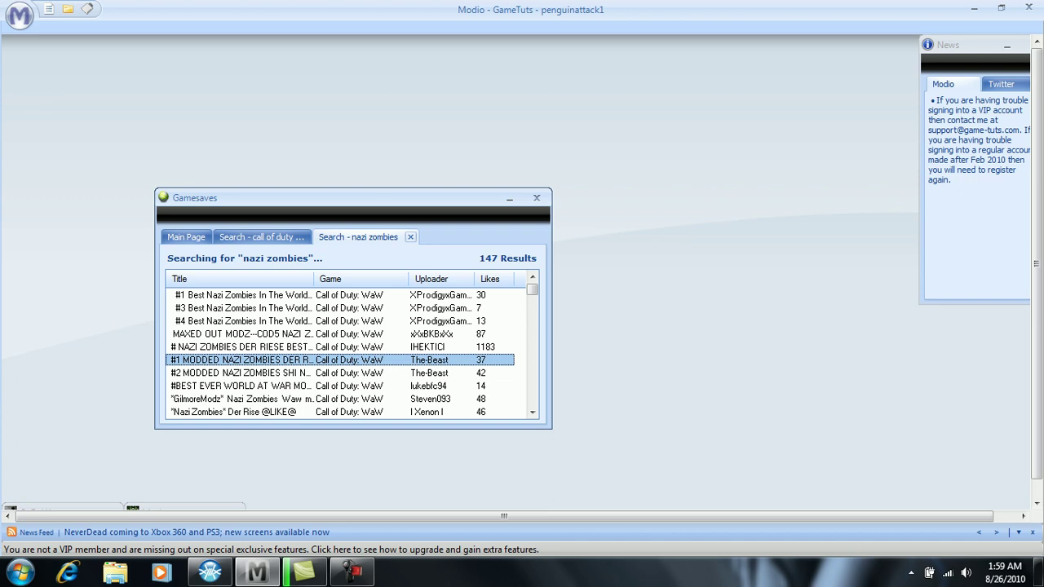
key(Return)
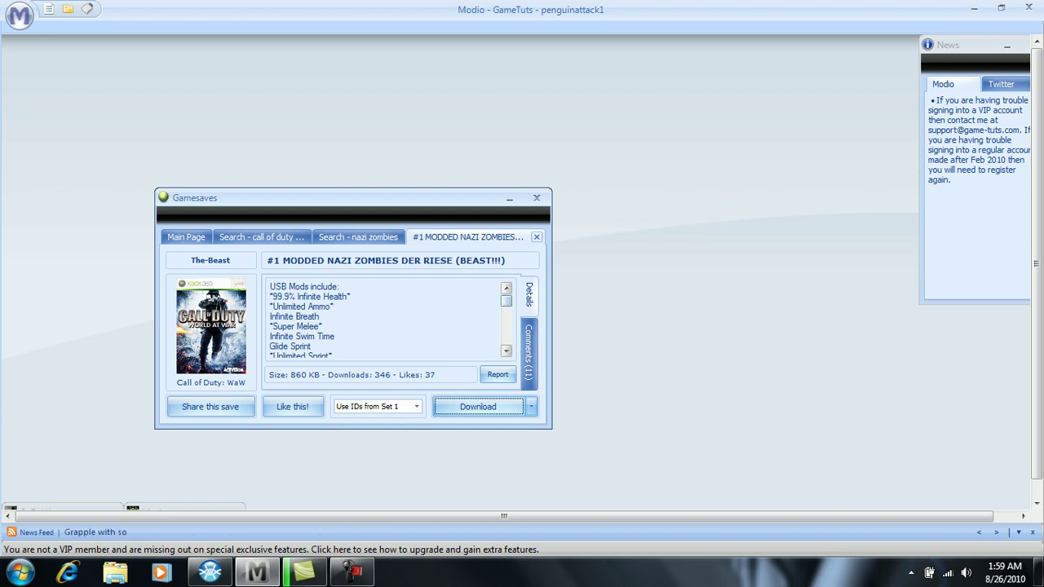
Read through the save's list of included mods and its USB download instructions.
scroll(383, 320, down, 3)
scroll(384, 320, down, 3)
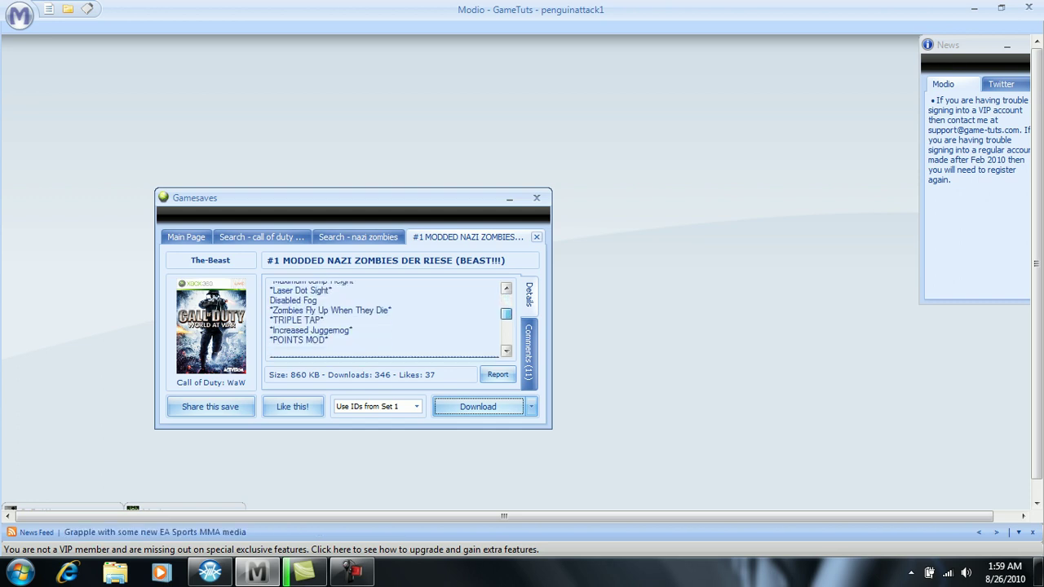
scroll(383, 320, down, 5)
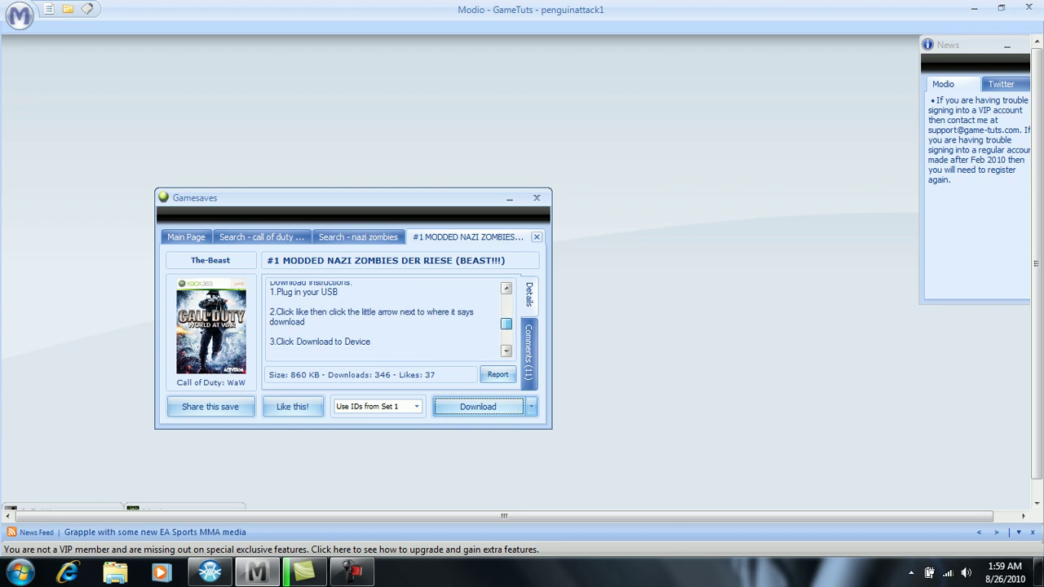
scroll(383, 320, down, 3)
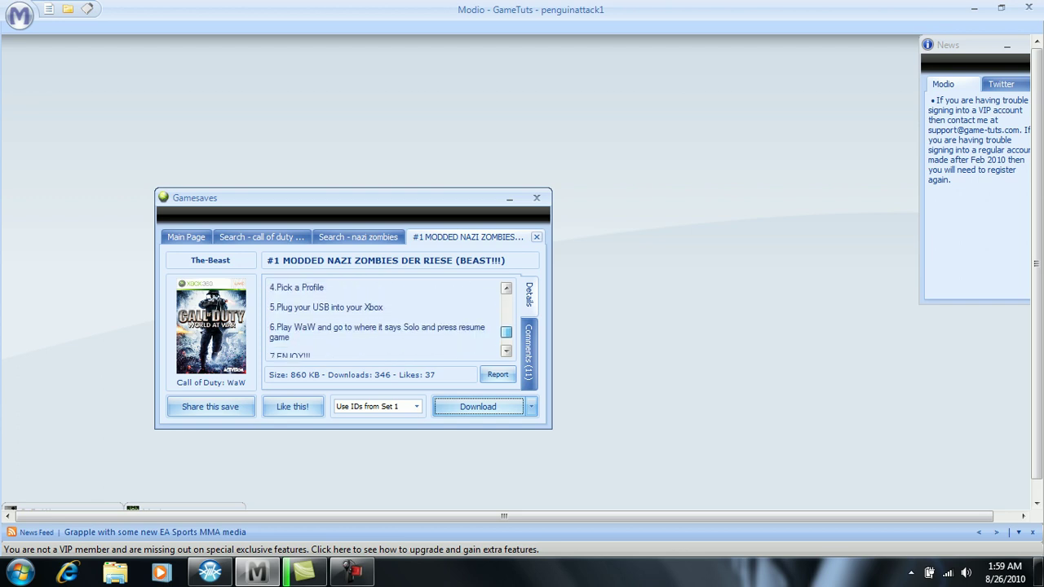
scroll(383, 320, up, 5)
scroll(383, 319, up, 1)
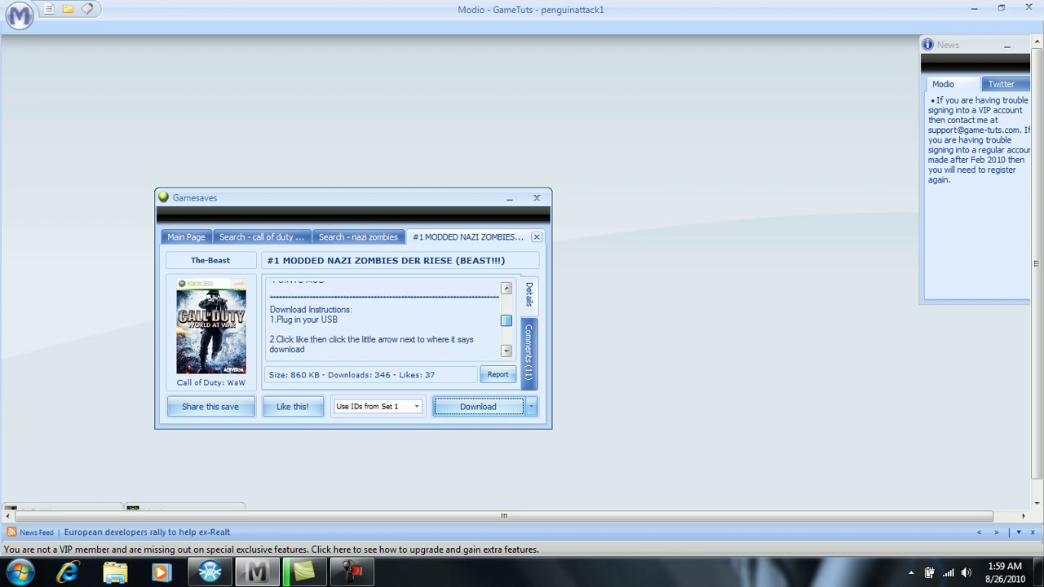
scroll(384, 320, up, 1)
scroll(383, 319, down, 1)
scroll(383, 320, down, 1)
scroll(383, 319, down, 3)
scroll(383, 319, up, 2)
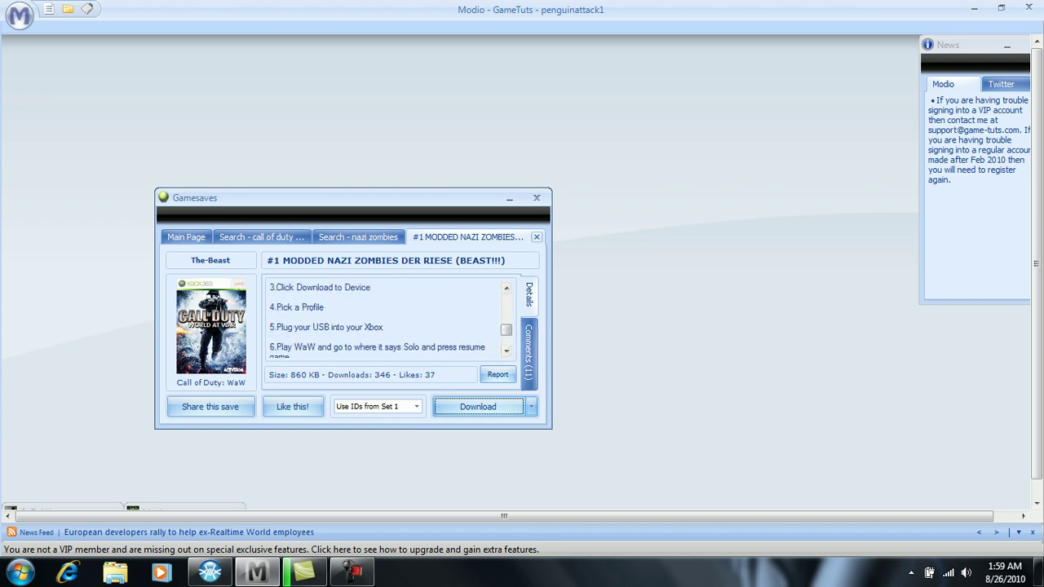
Close the save's page and the nazi zombies search results, and minimize the Gamesaves window.
click(535, 237)
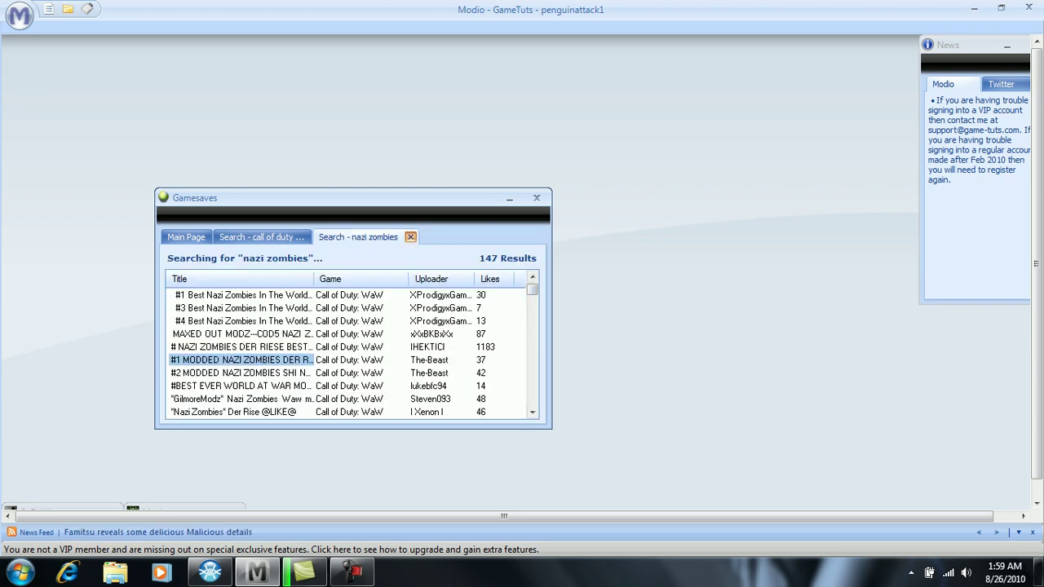
click(410, 237)
click(508, 198)
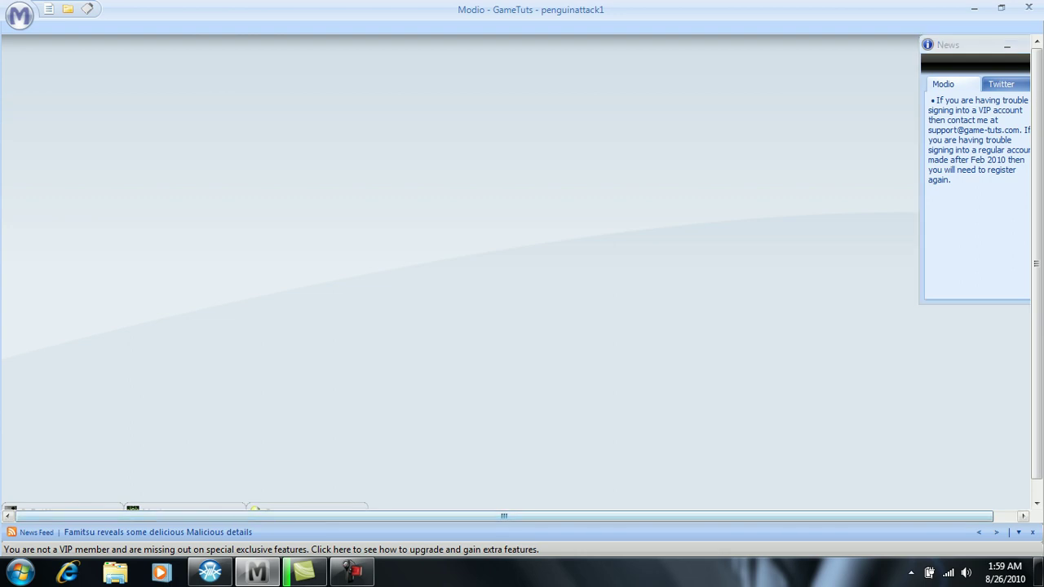
Rehash and resign the save in the minimized Modern Warfare 2 window and try to save it to the device.
click(163, 508)
click(184, 378)
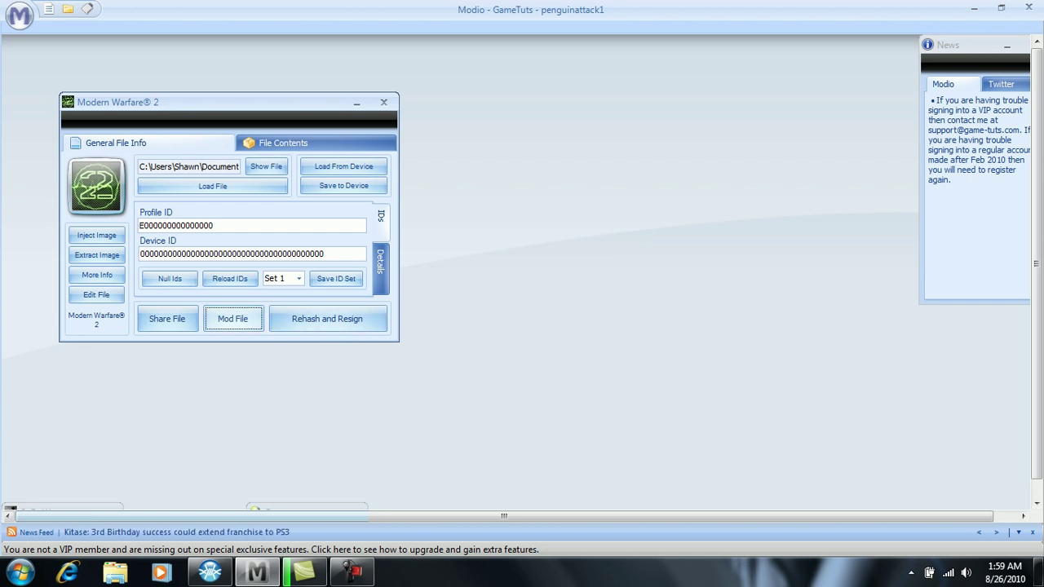
click(327, 319)
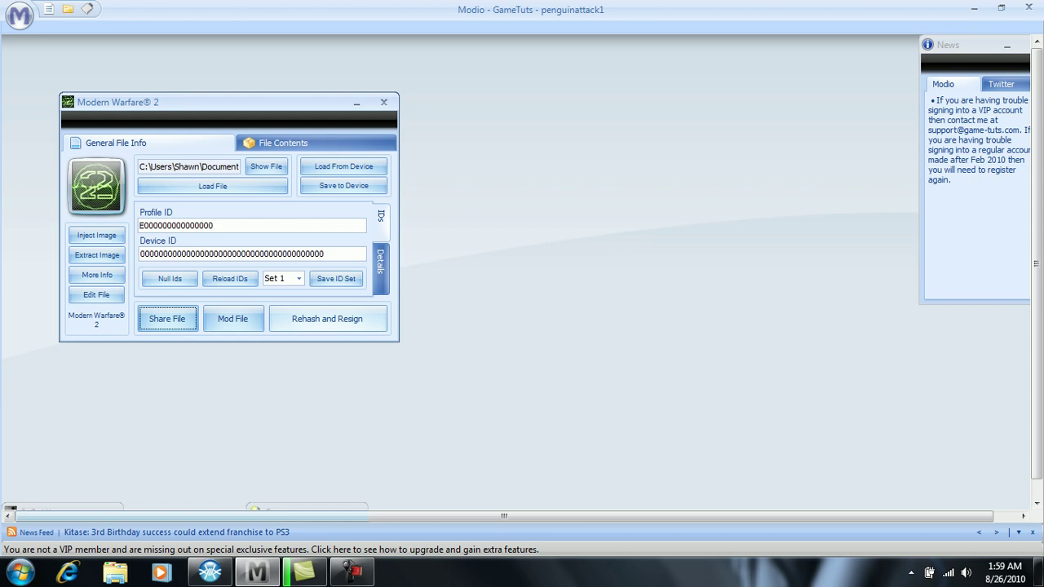
click(344, 186)
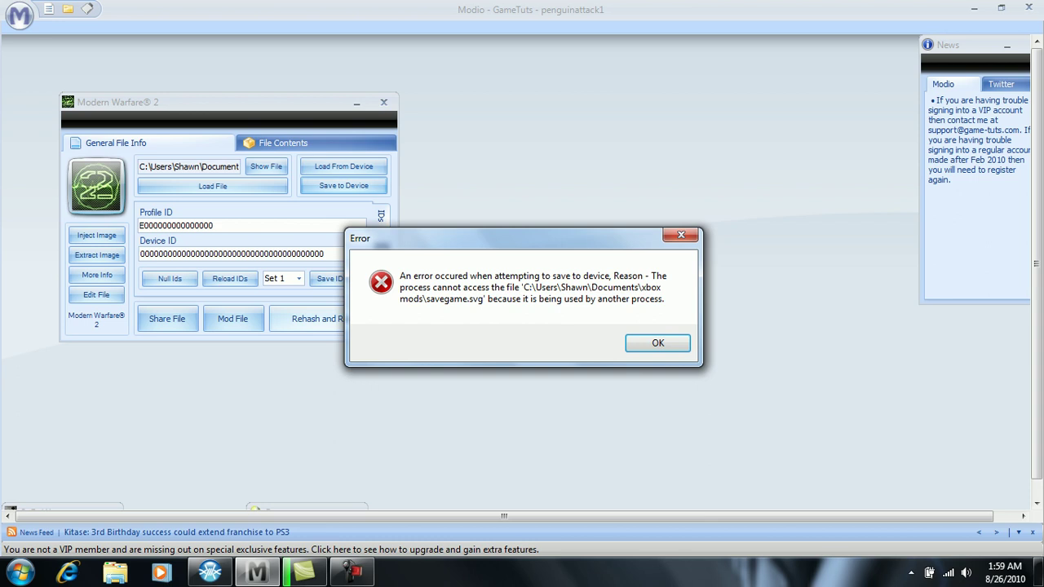
click(657, 342)
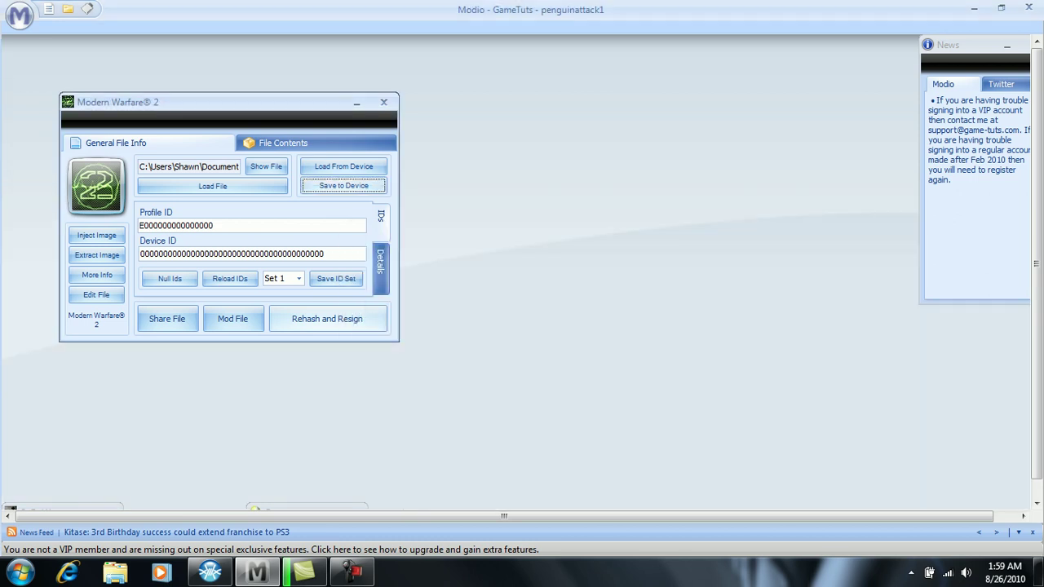
Rehash and resign the Modern Warfare 2 save again, save savegame.svg to the device, and close the save's window.
click(327, 319)
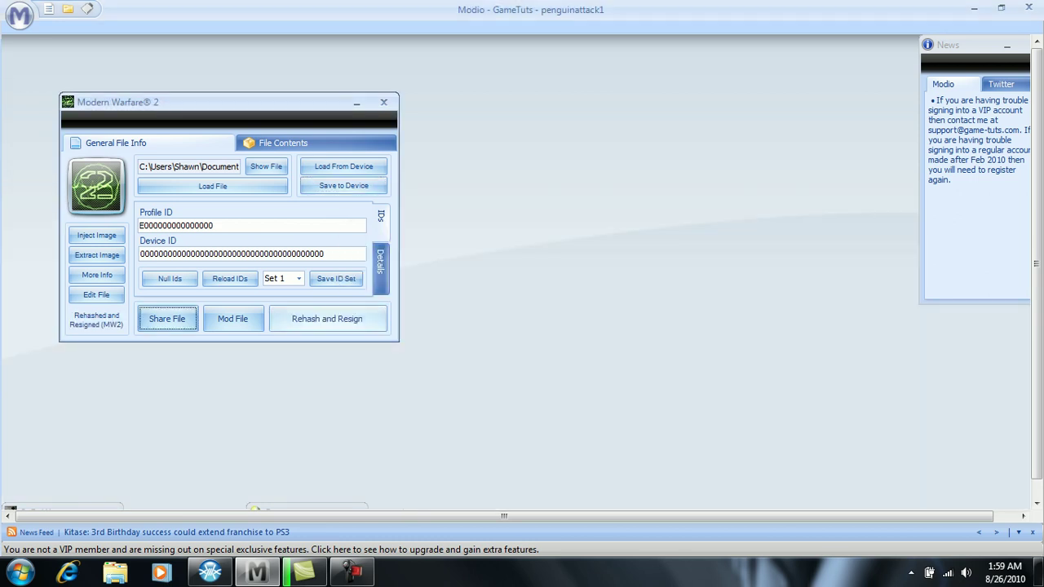
click(327, 319)
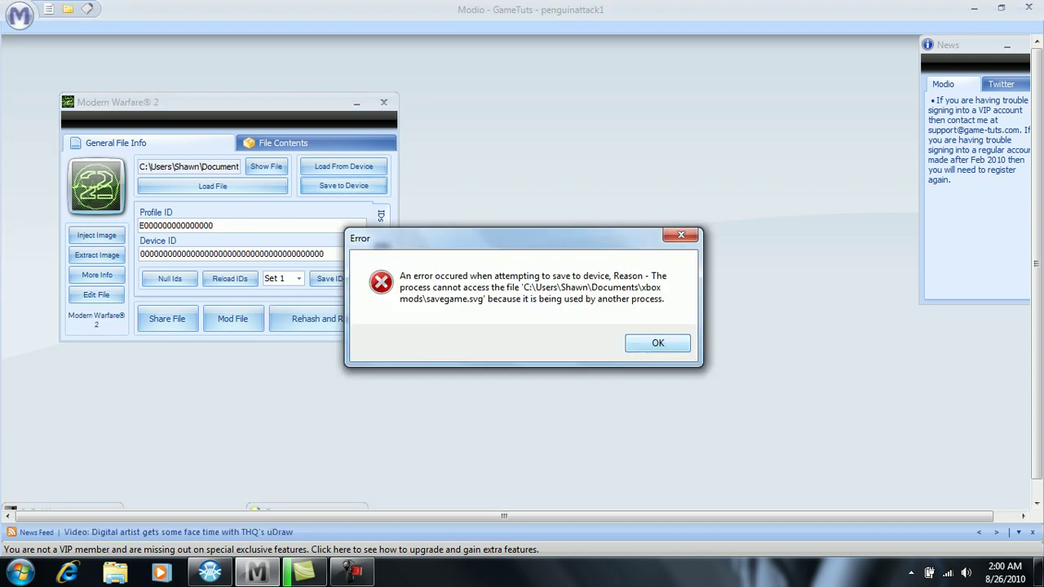
key(Return)
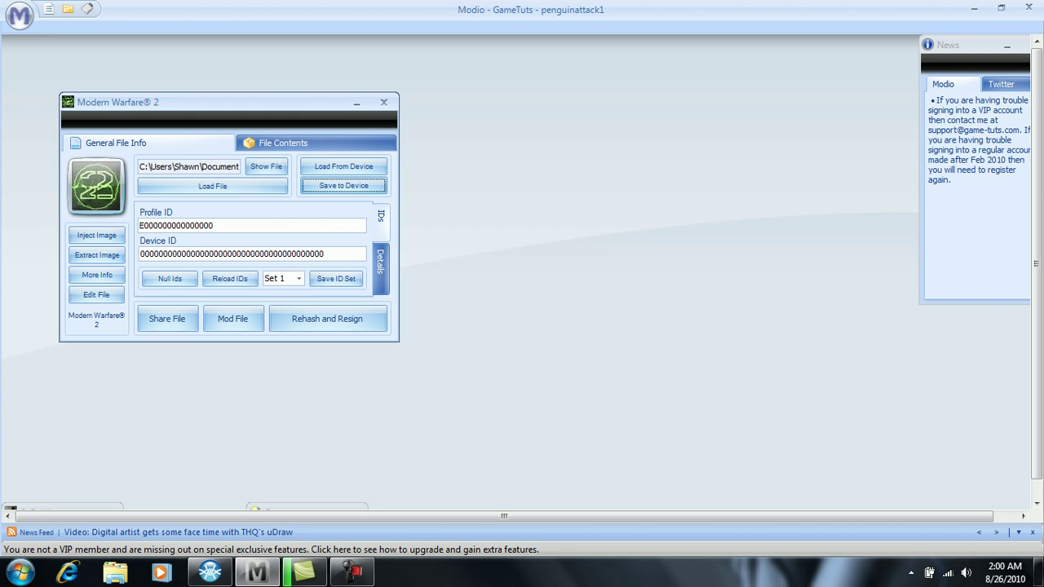
key(Return)
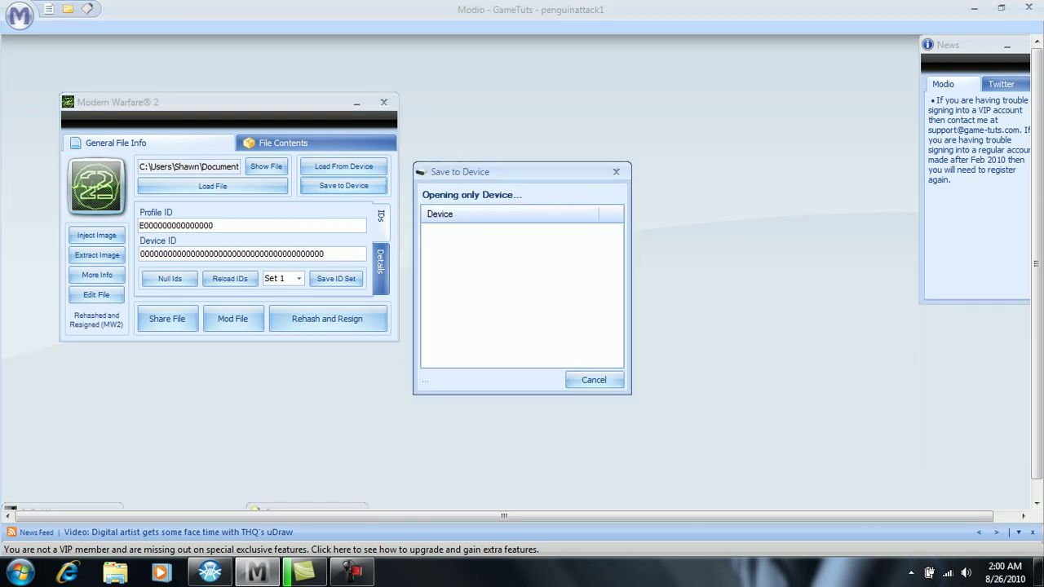
double_click(478, 261)
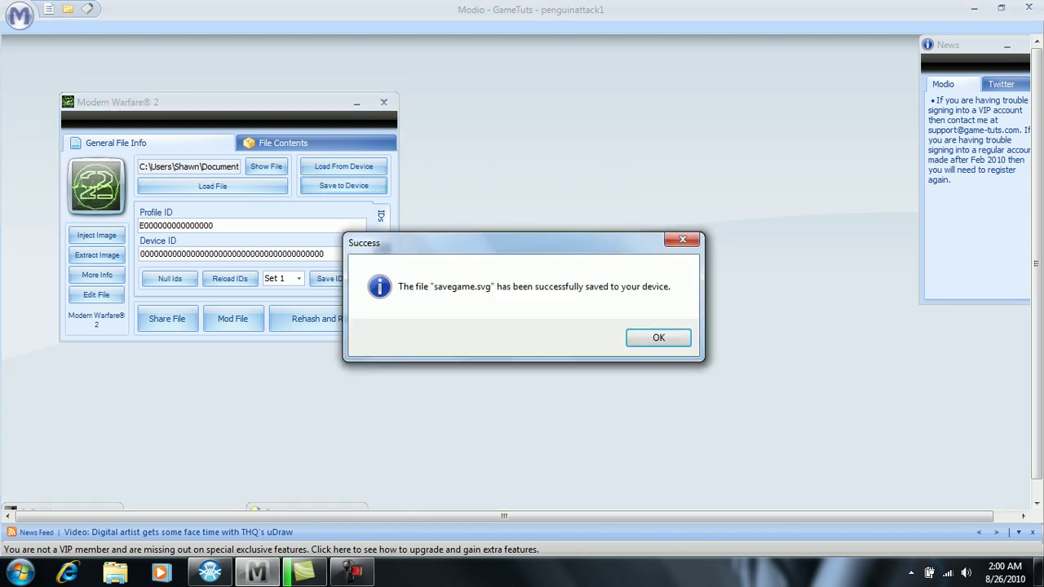
key(Return)
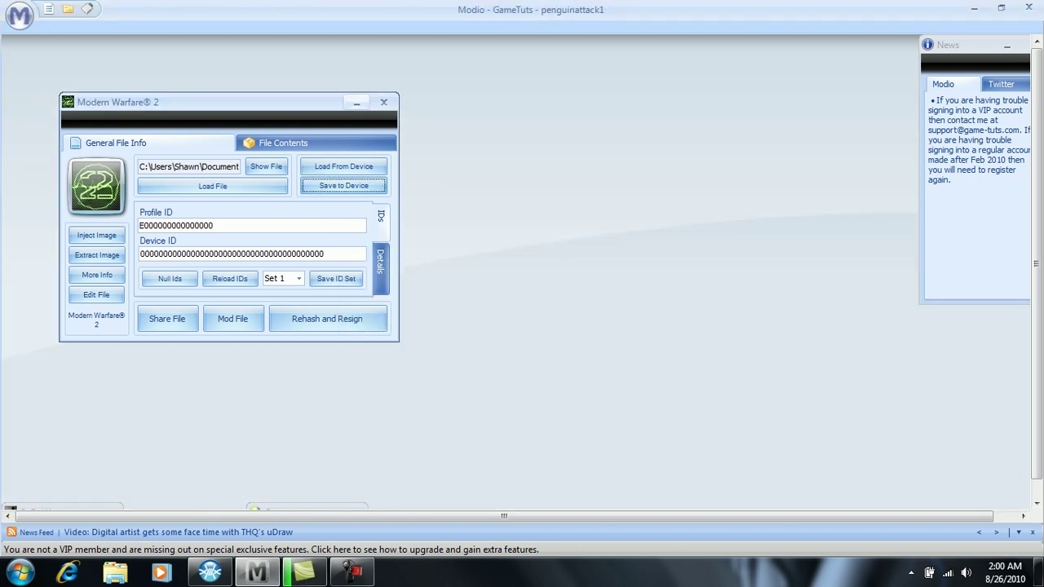
click(383, 102)
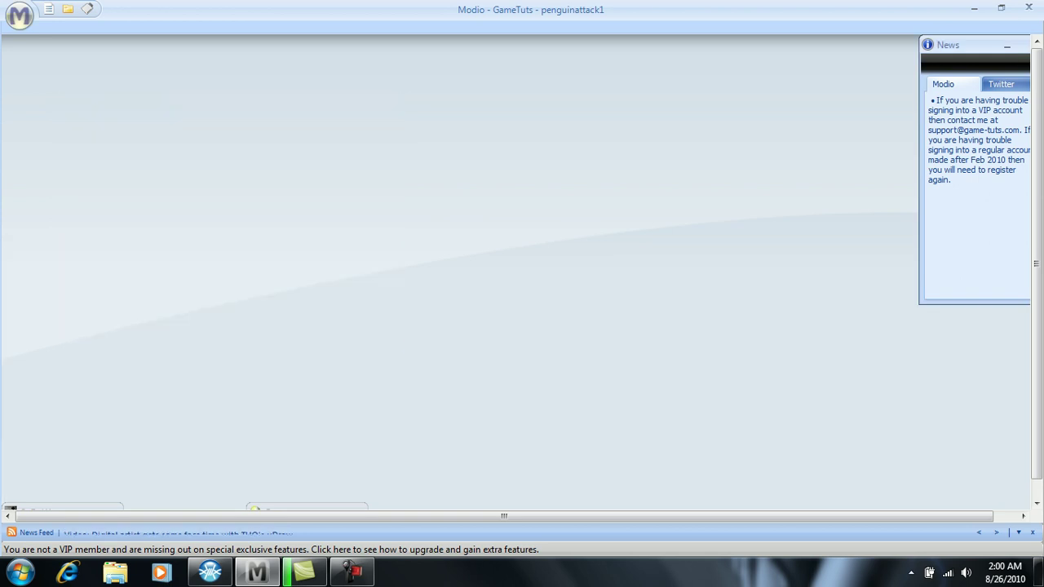
Minimize Modio and open a blank Notepad document.
click(973, 7)
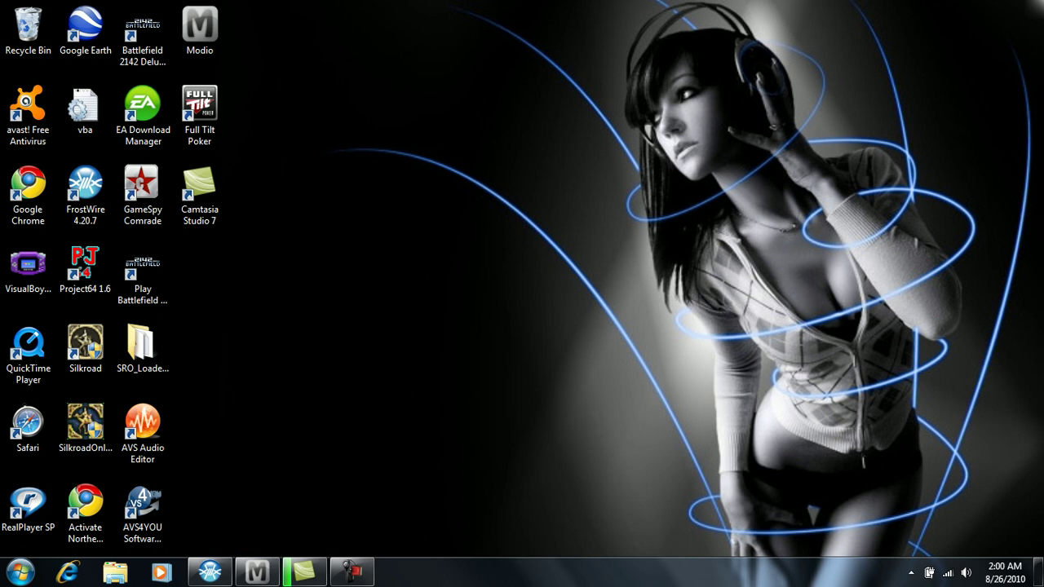
click(19, 572)
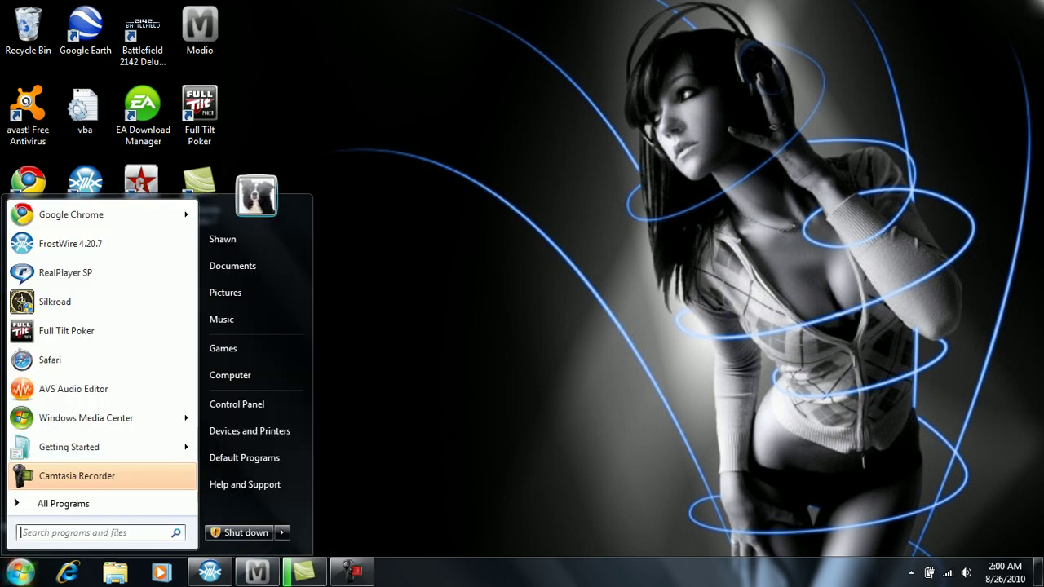
click(63, 503)
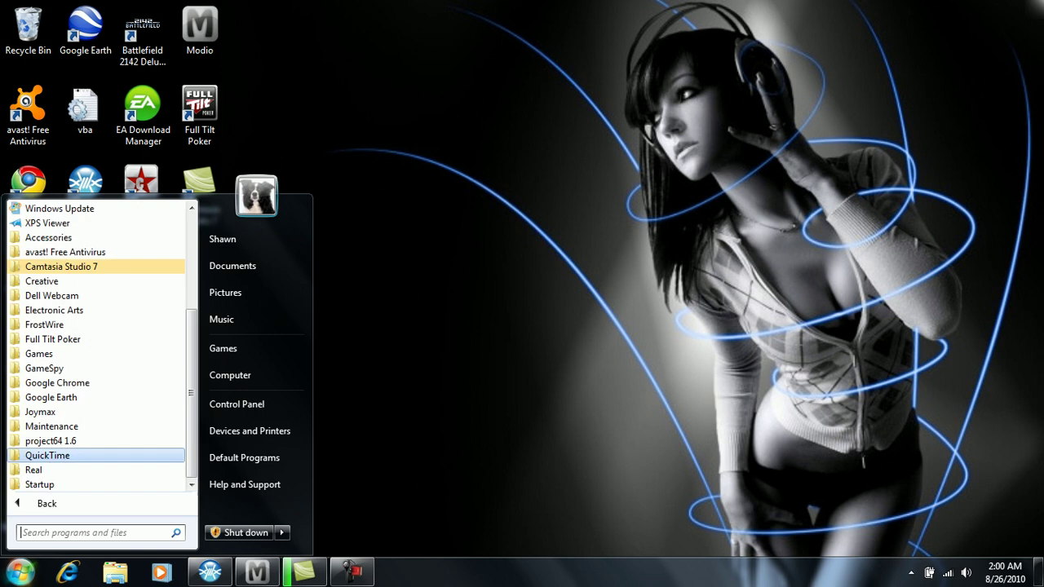
click(49, 237)
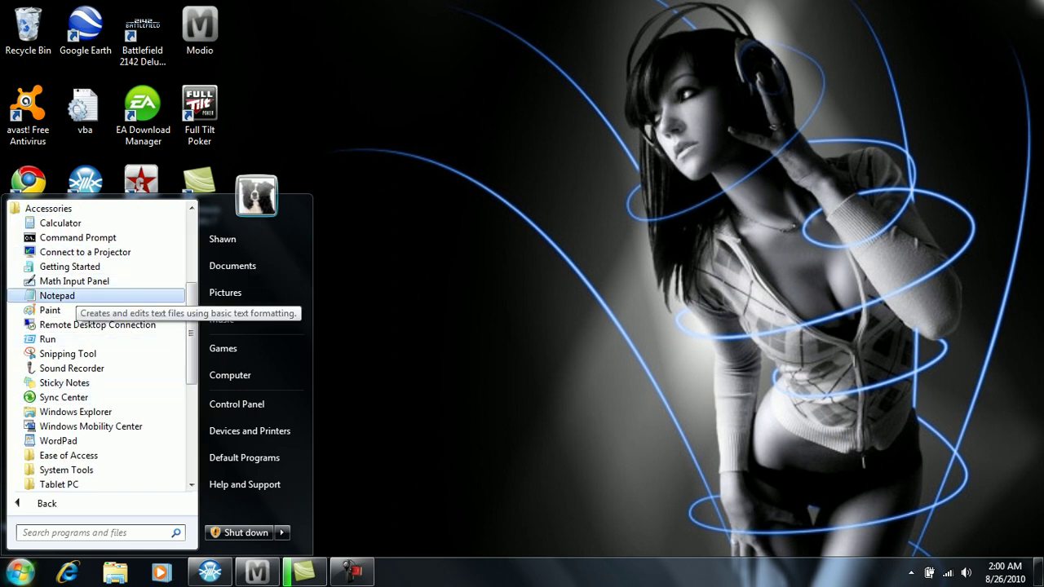
click(58, 295)
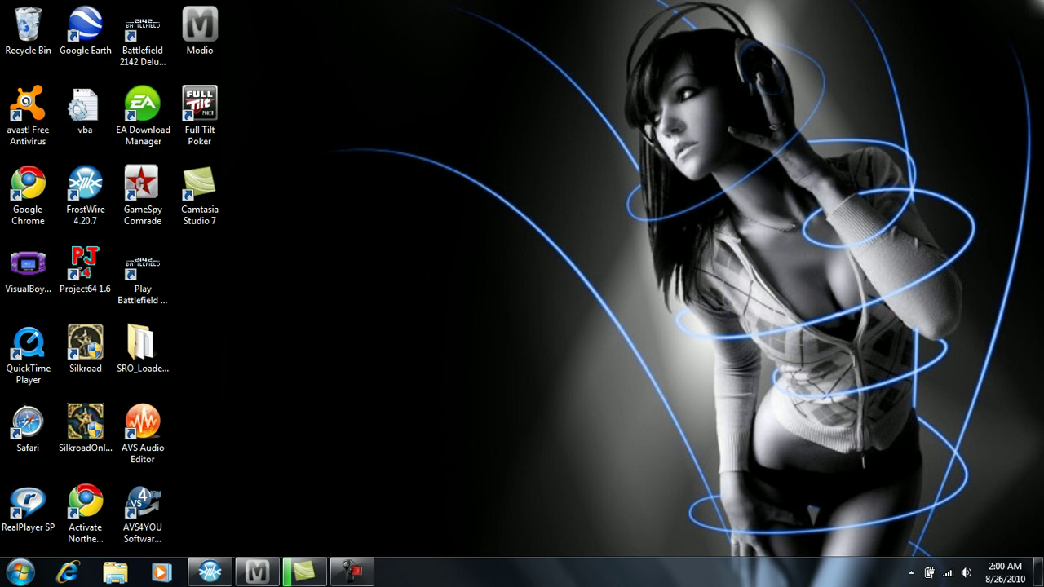
Write "then just plug your flashdrive into the xbox and sign into the profile you put it on and" in the note.
text(then just plu)
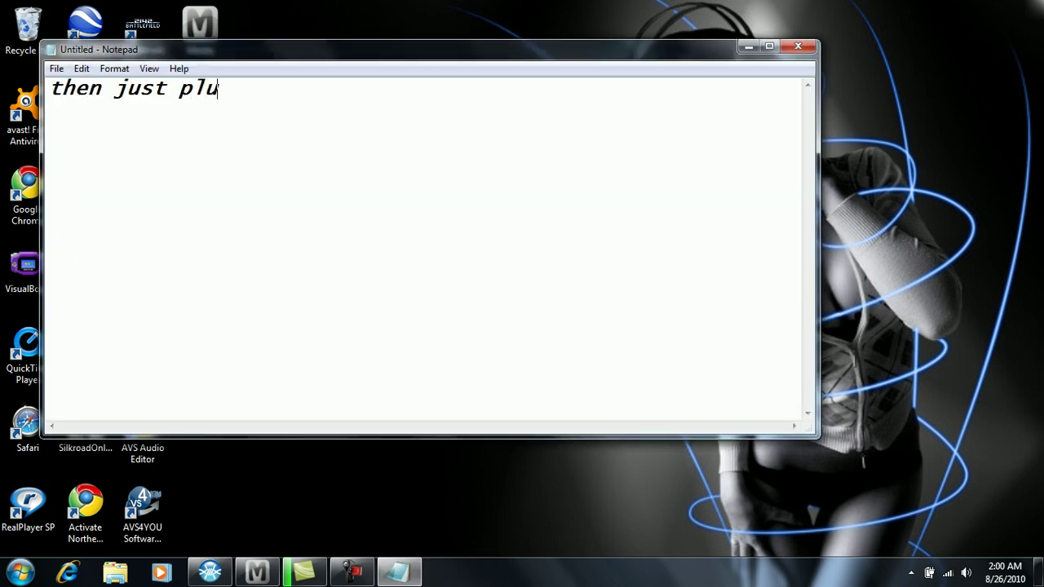
text(g your flash)
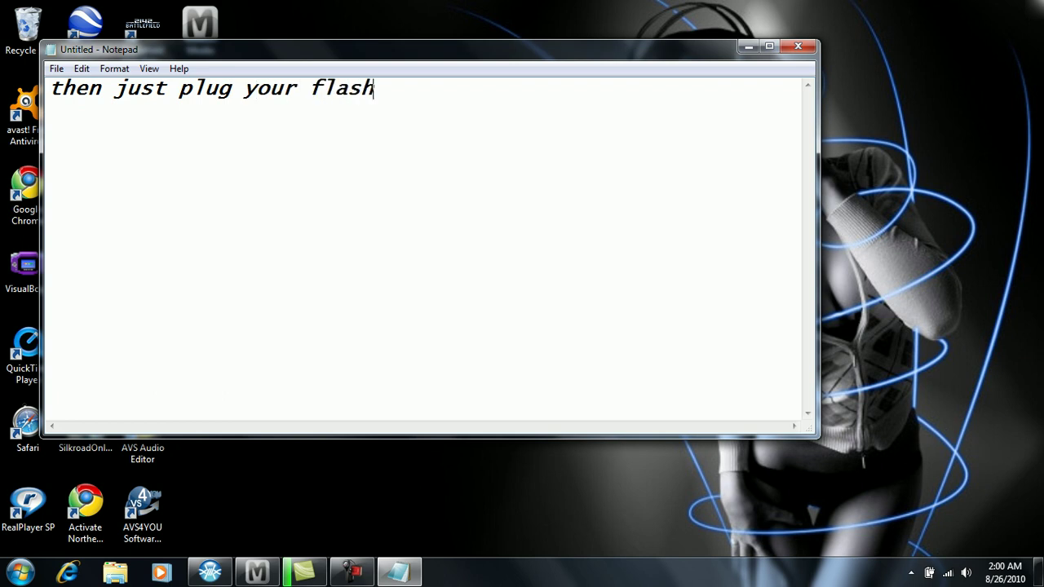
text(drive into the )
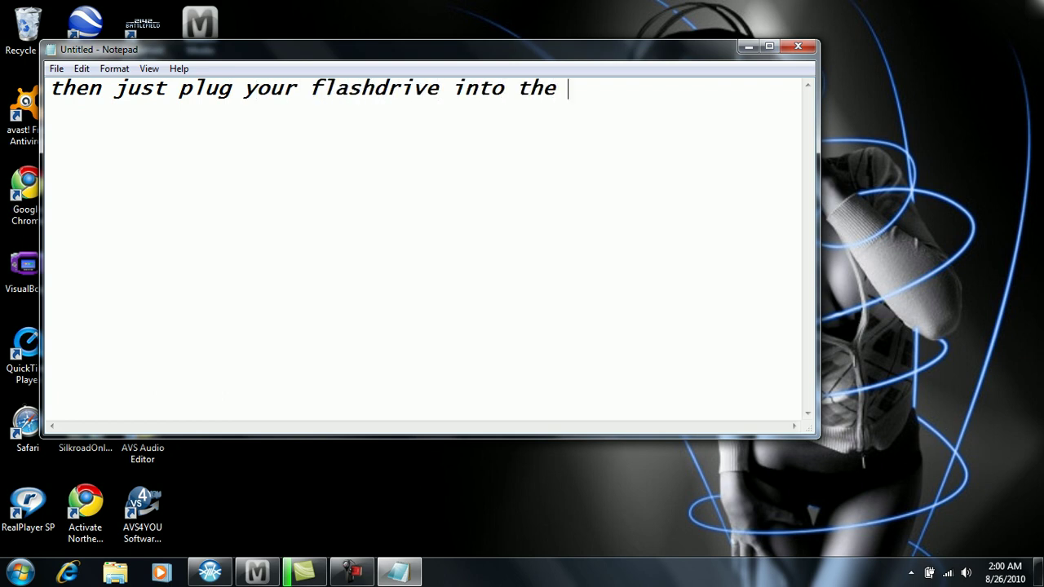
text(xbox ans)
key(BackSpace)
text(d )
text(sta)
key(BackSpace)
key(BackSpace)
text(ign into the profile you put it)
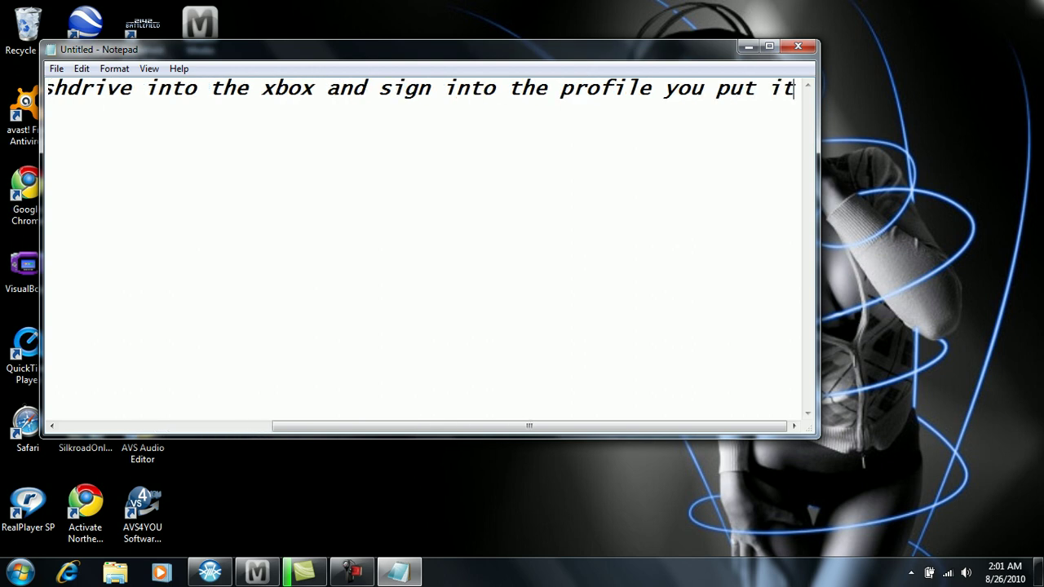
text( on and s)
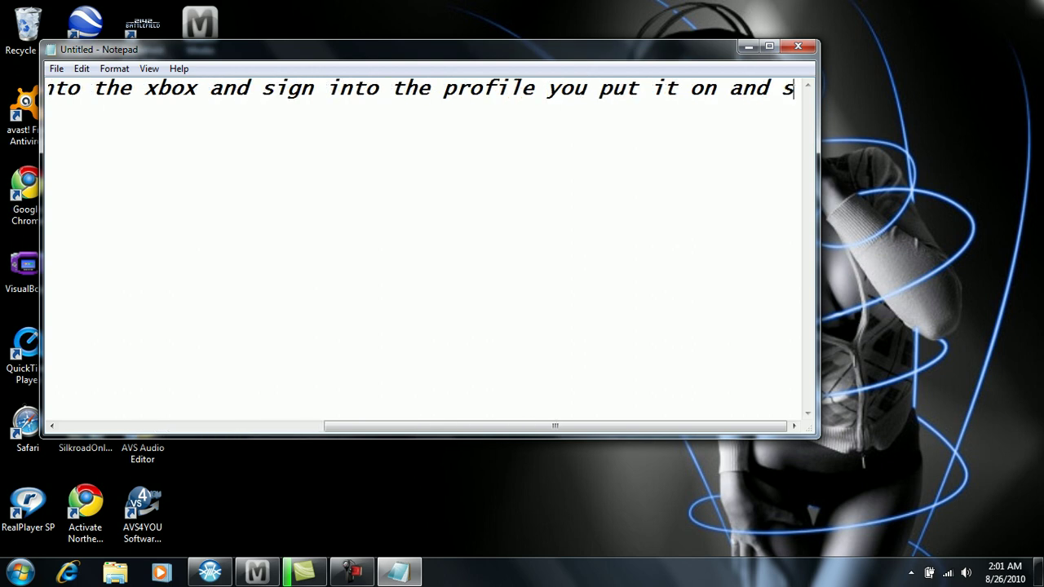
key(BackSpace)
Continue the note with "when you put world at war in you go to solo".
text(wh)
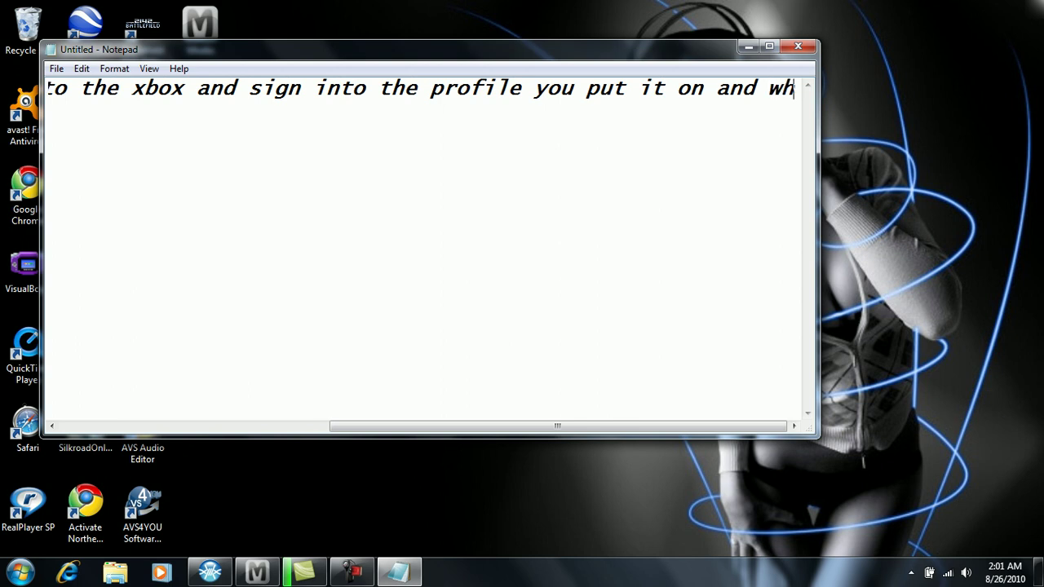
text(en you puu)
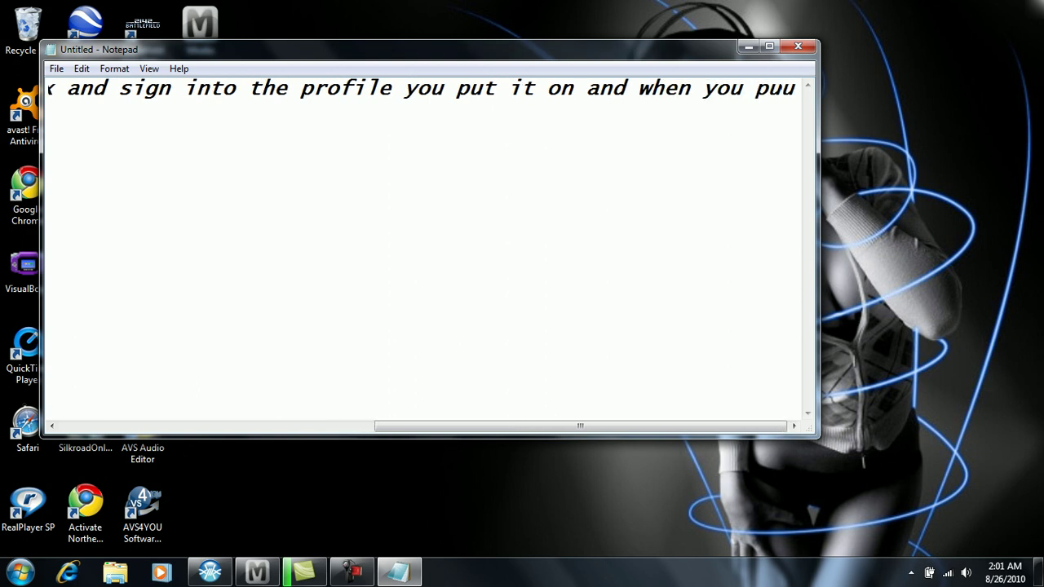
key(BackSpace)
text(t )
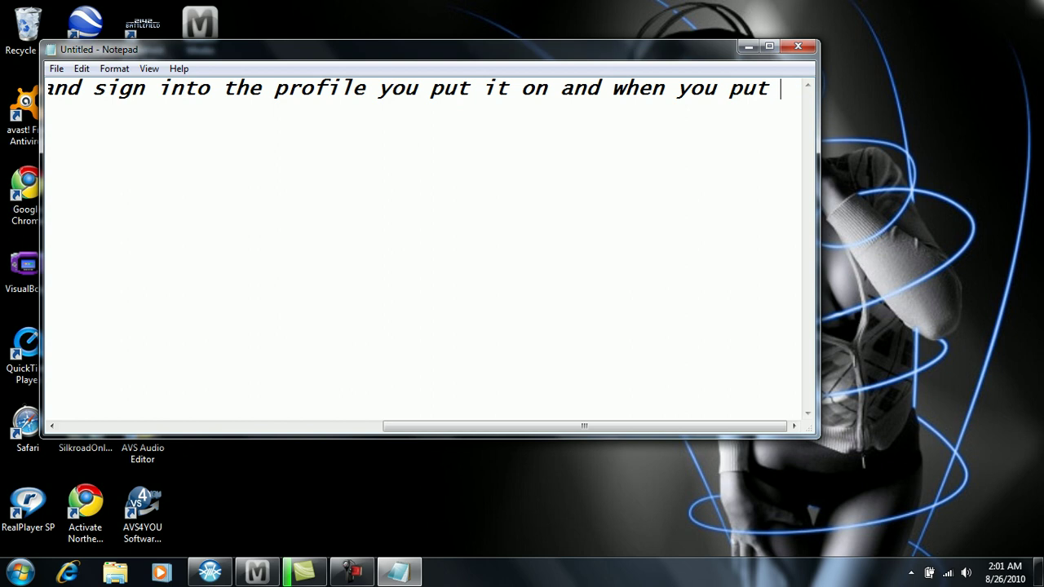
text(cworld at war in )
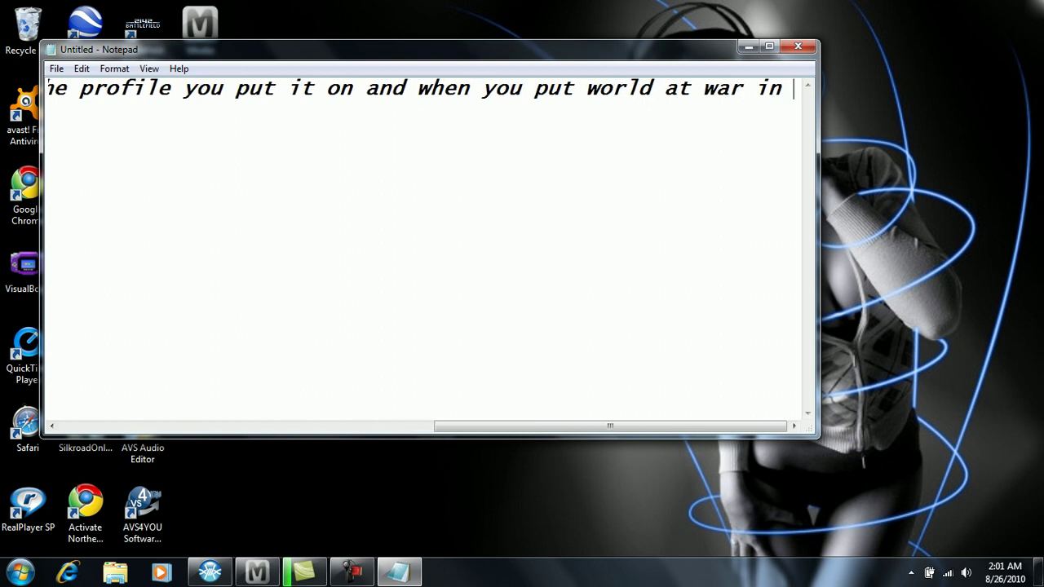
text(you go t)
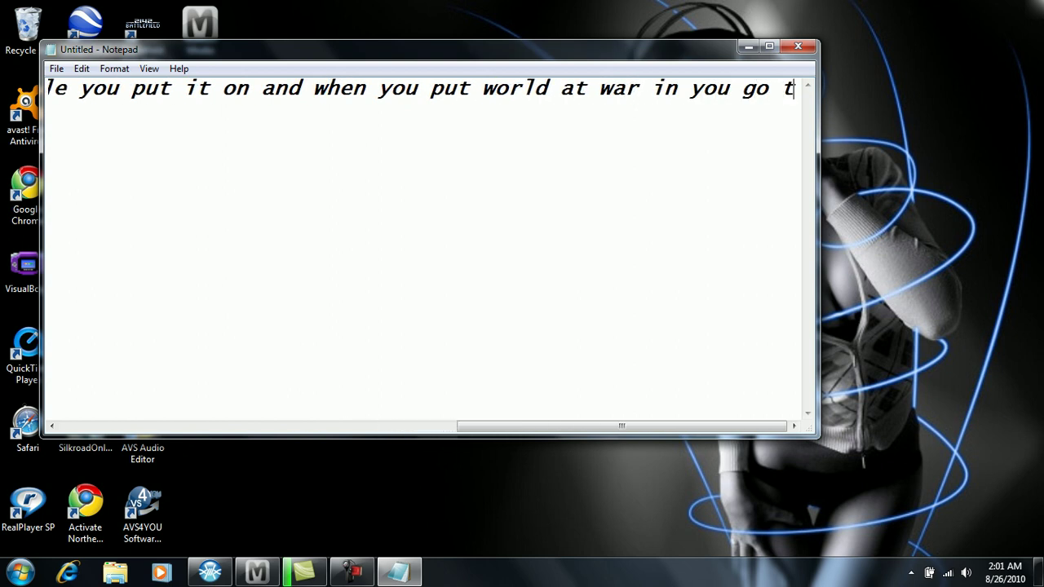
text(o solo)
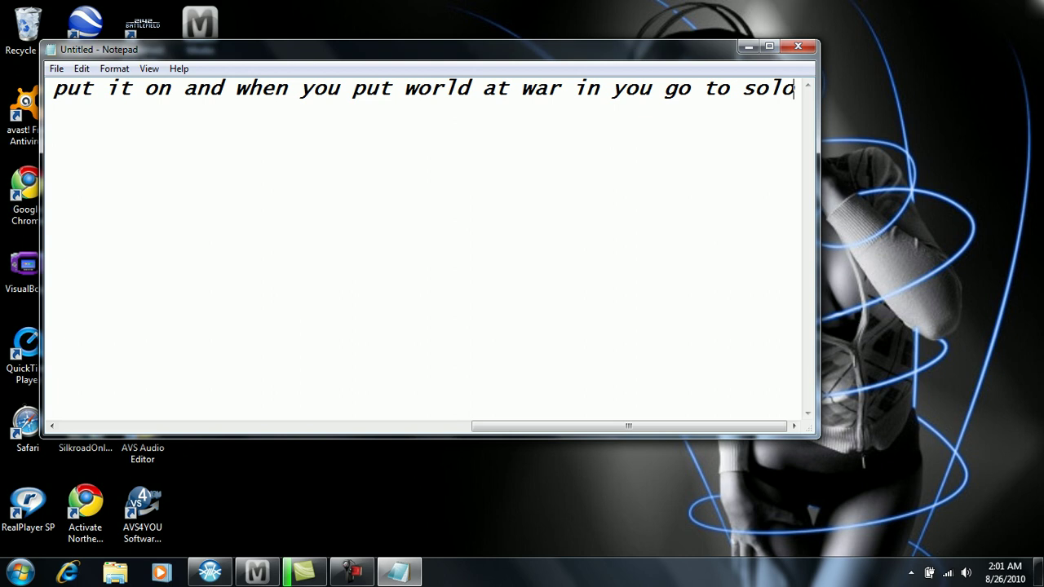
Continue the note with "and then you press resume game and".
text( and then y)
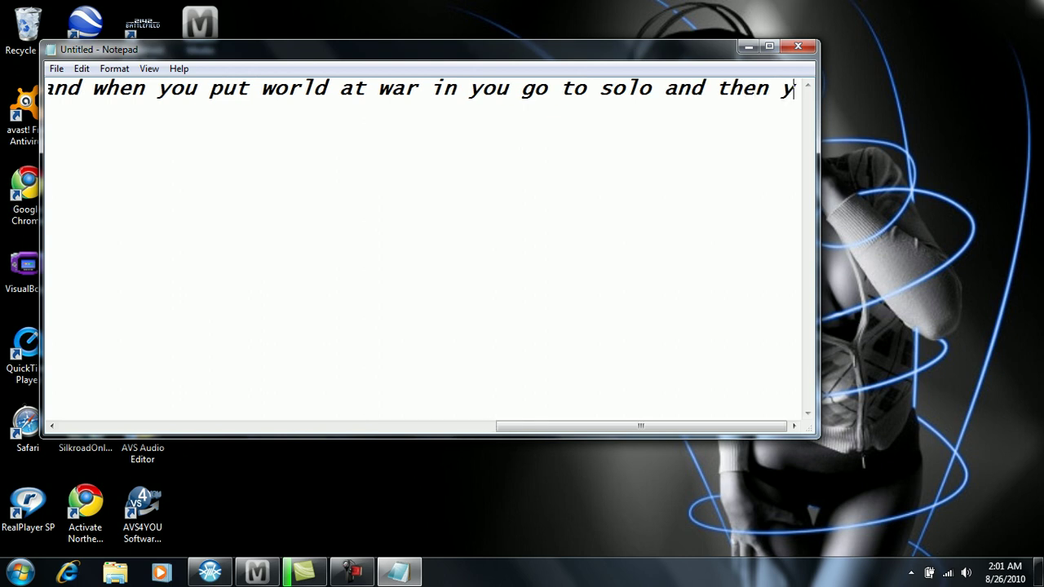
text(ou h)
key(BackSpace)
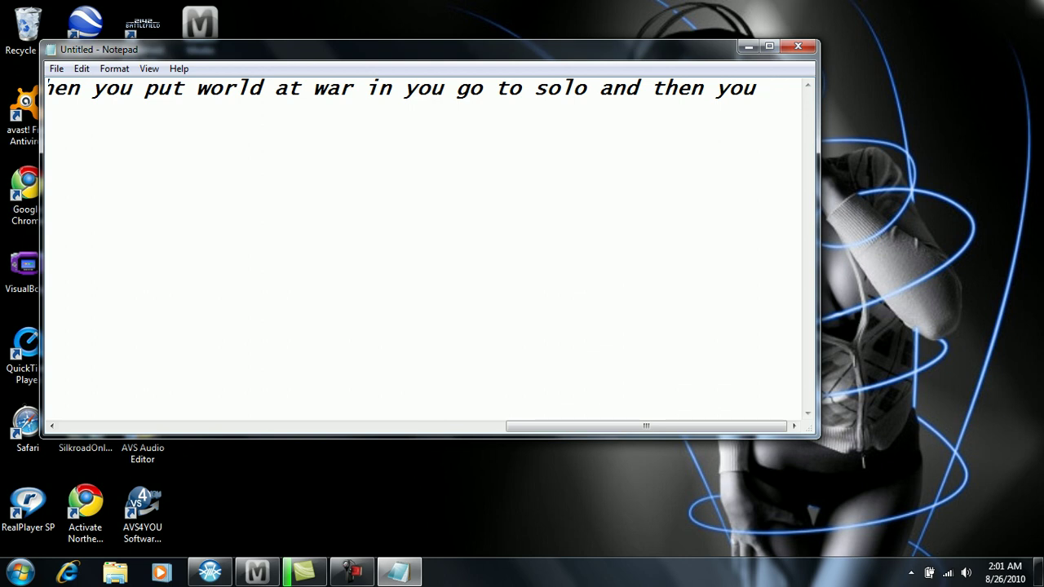
text(press )
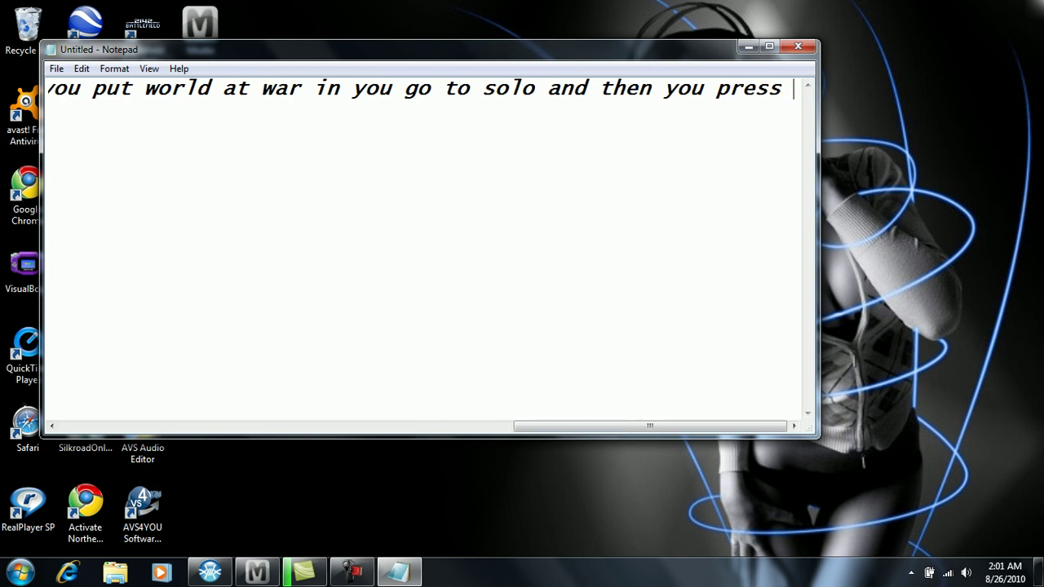
text(resum)
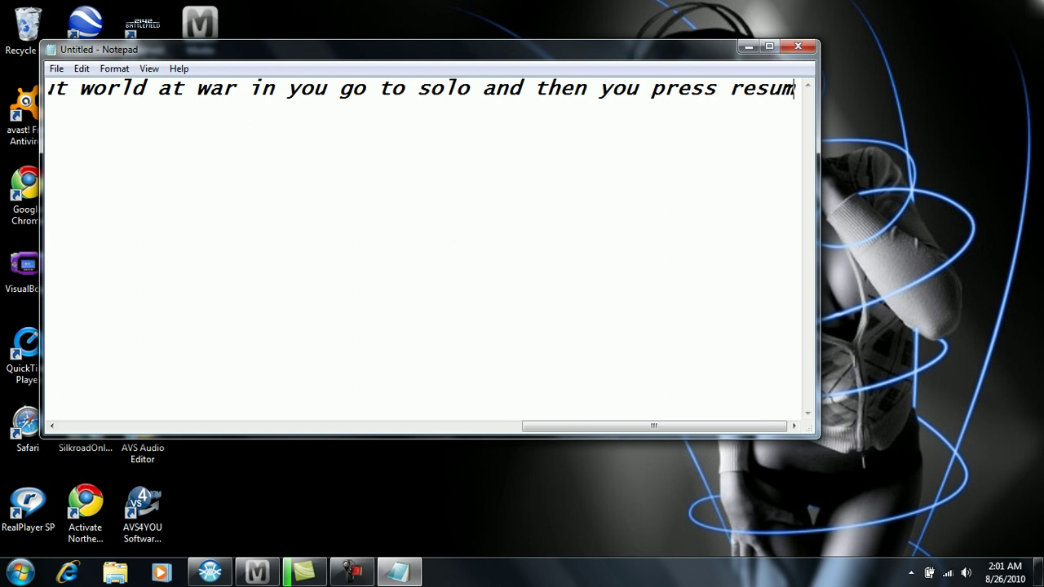
text(e game and )
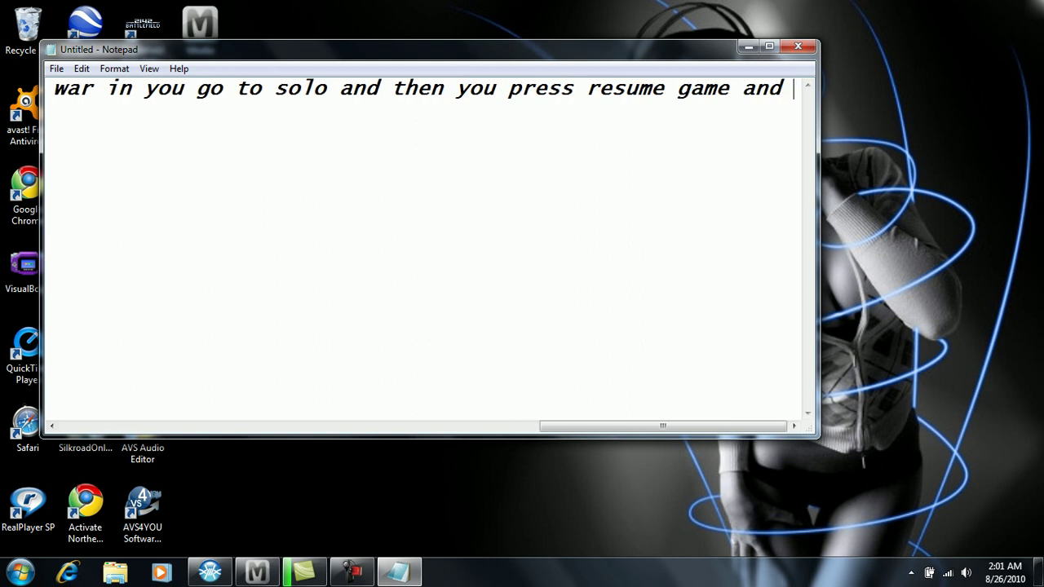
Finish the note with "it will go to zombies and same for mw2", and close Notepad without saving.
text(it will go to)
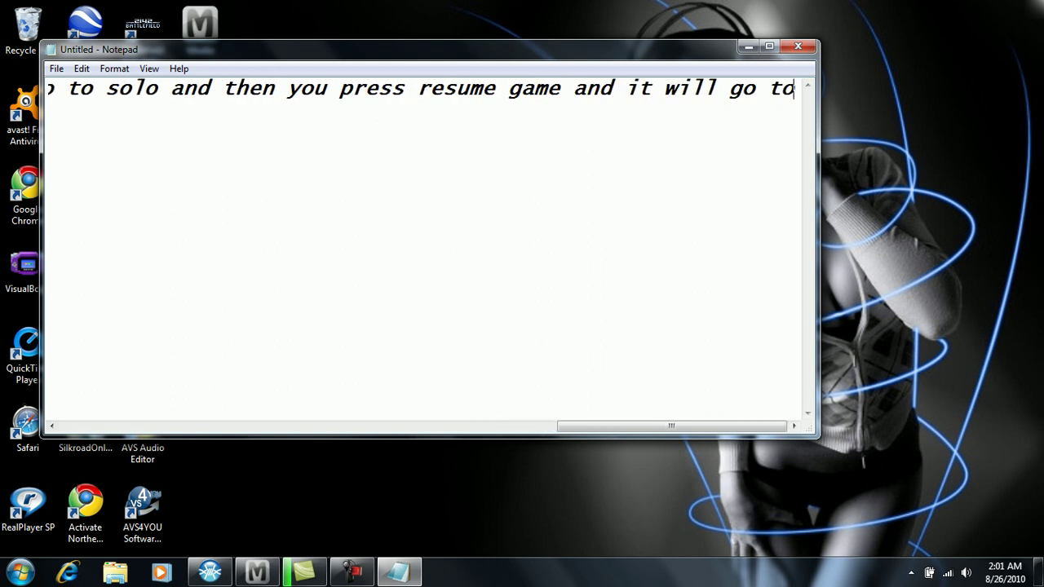
text( zombies )
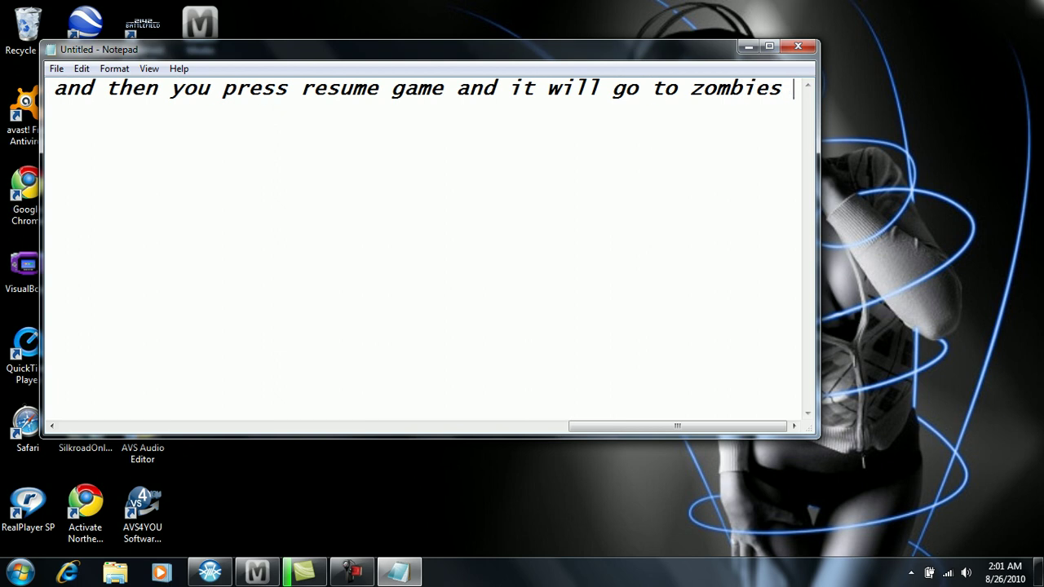
text(a)
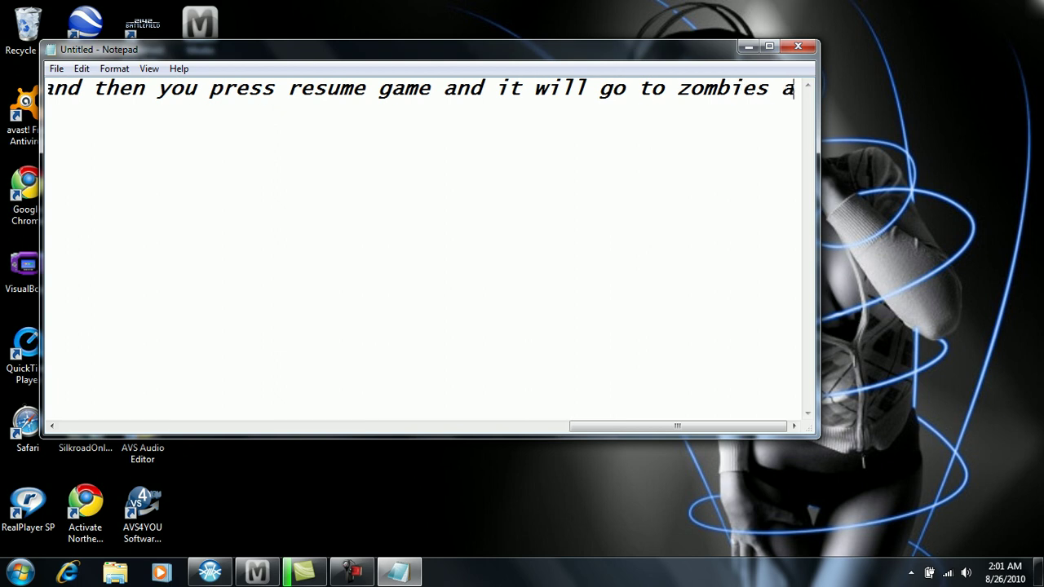
text(nd same for wor)
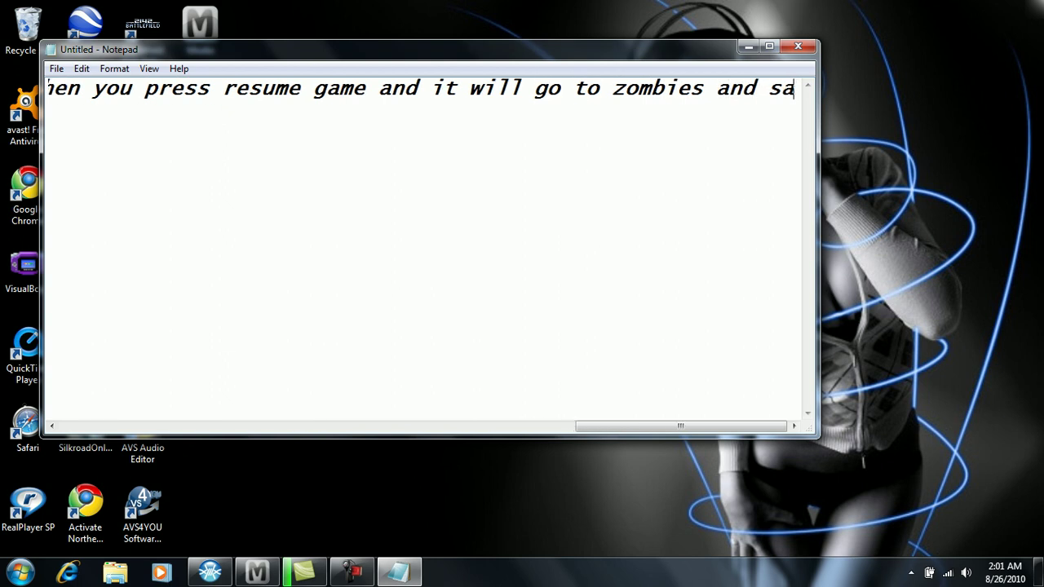
key(BackSpace)
key(BackSpace)
key(BackSpace)
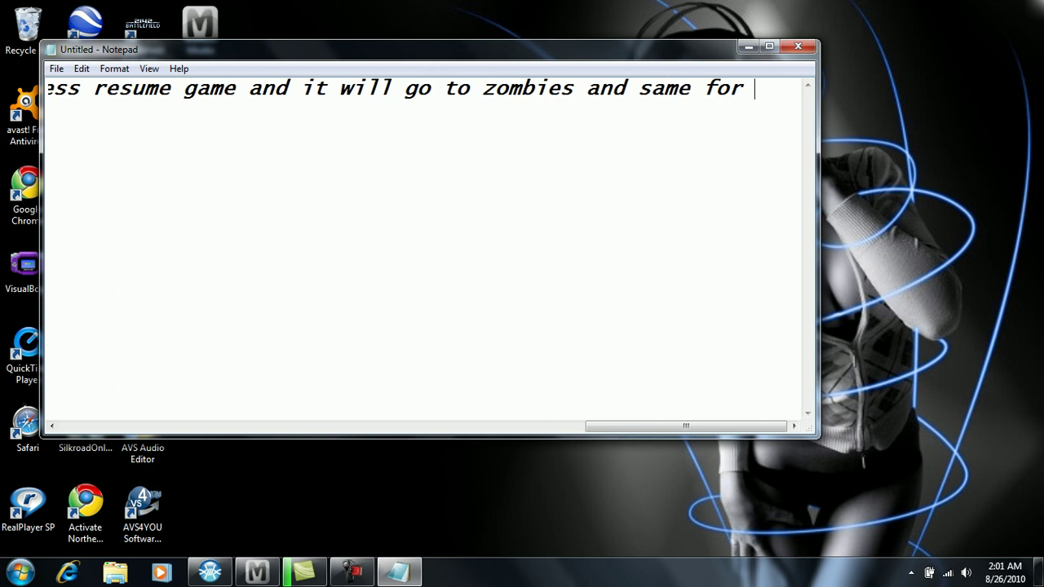
text(mw2)
click(798, 46)
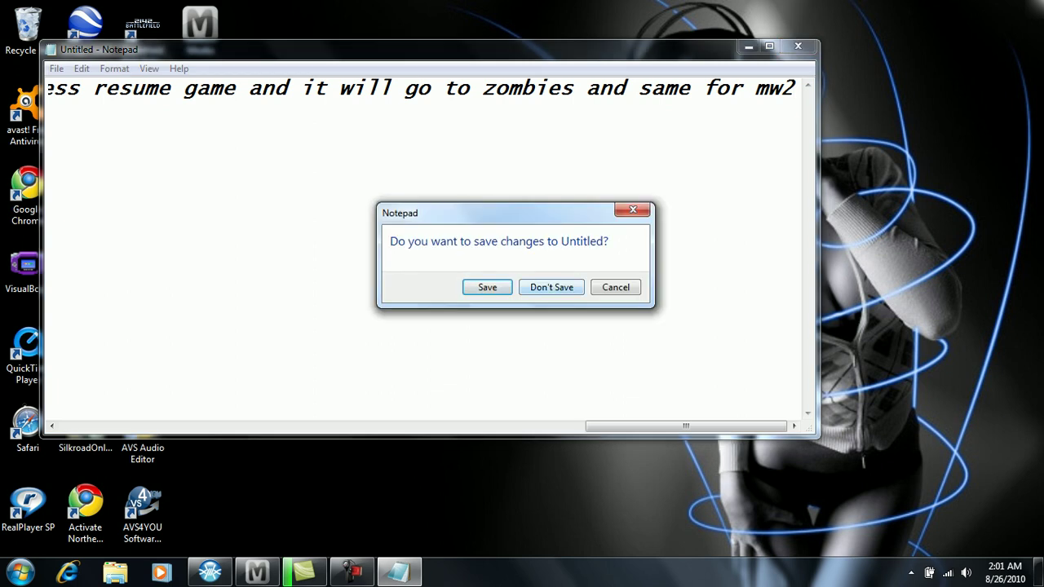
click(551, 287)
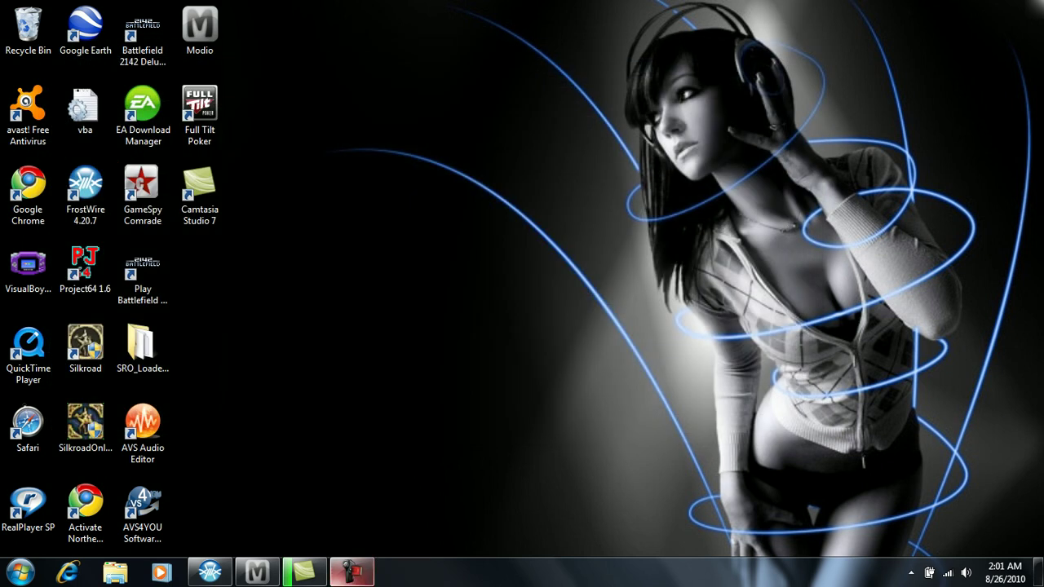
click(21, 571)
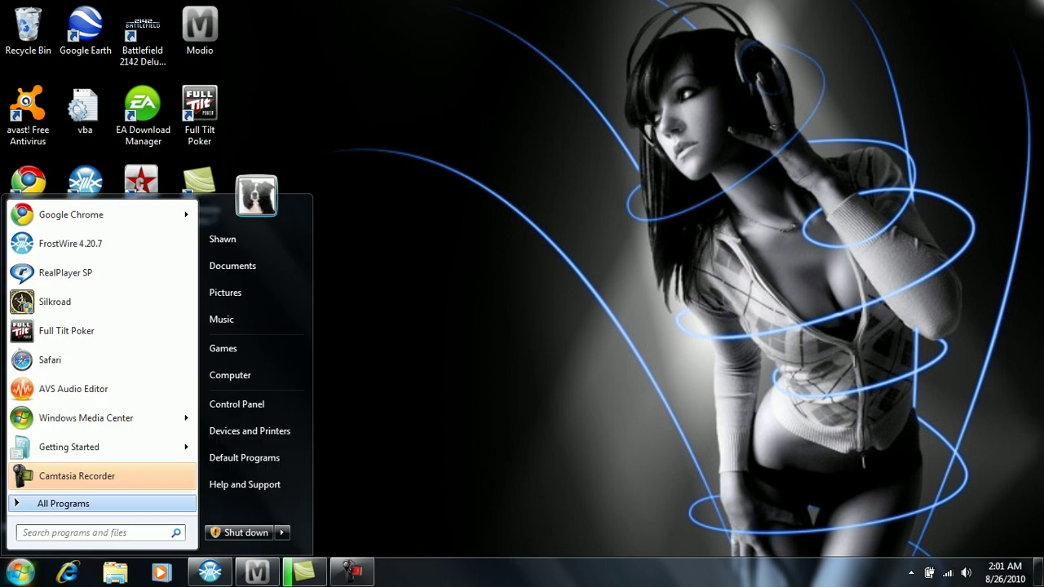
click(63, 503)
scroll(96, 368, up, 4)
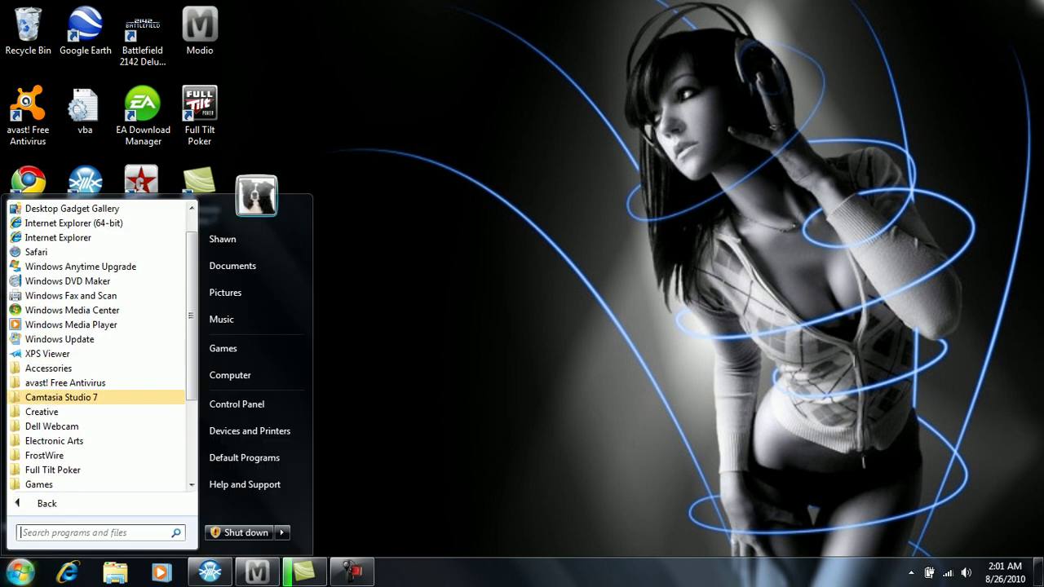
key(Escape)
Switch to the running Camtasia Recorder window.
click(351, 571)
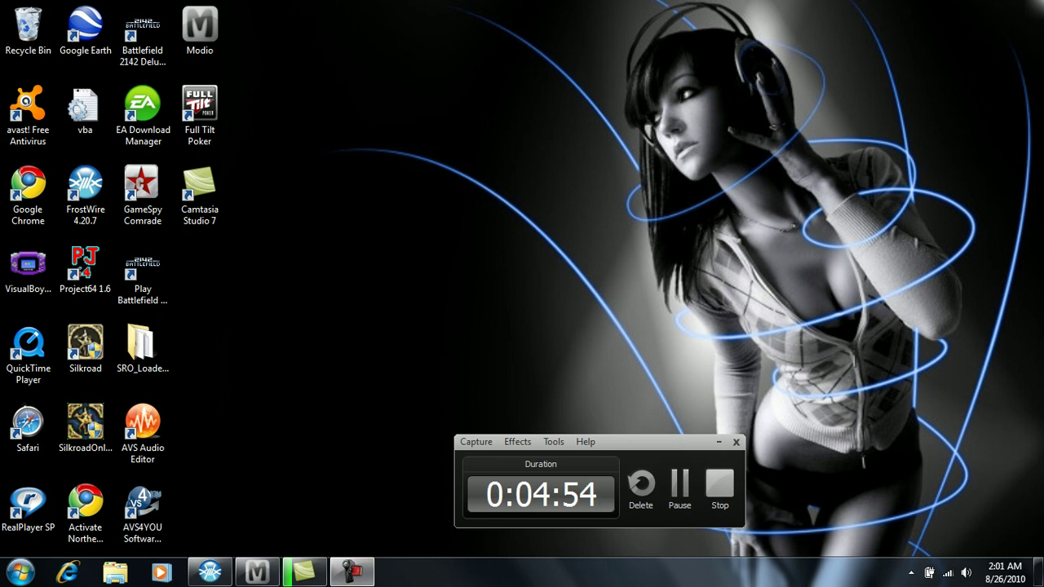